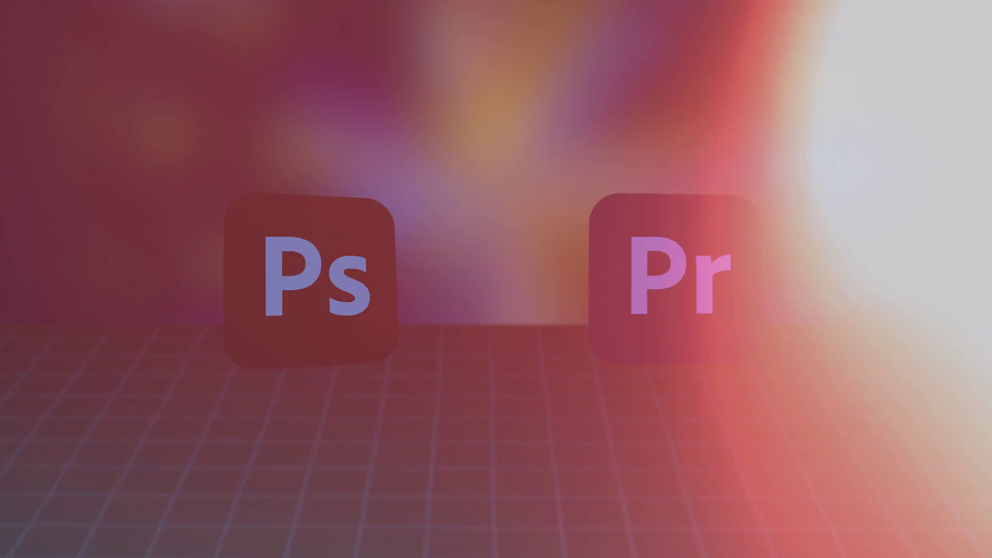
Step: Select the gray concrete winter road aerial photo and open it with Adobe Photoshop 2024
left_click(125, 113)
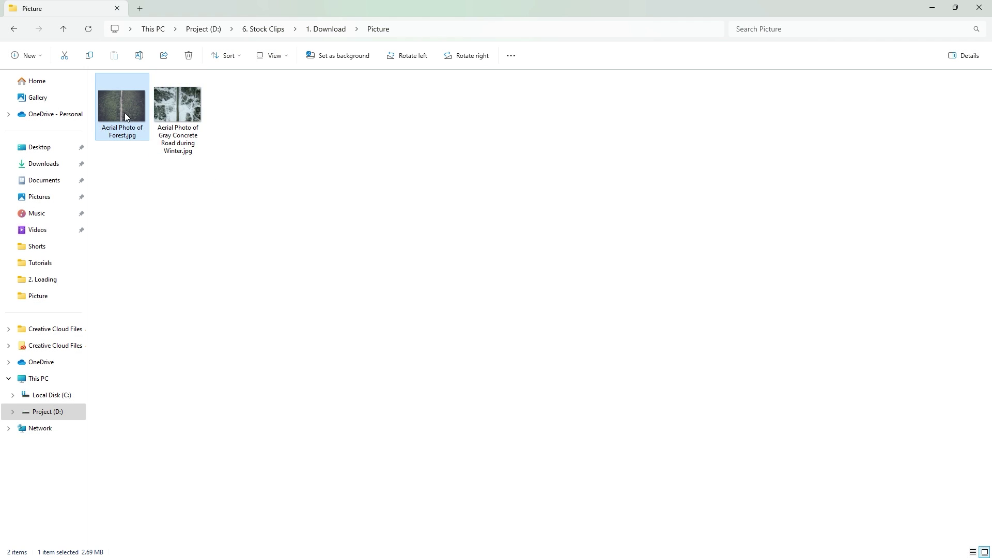
left_click(175, 104)
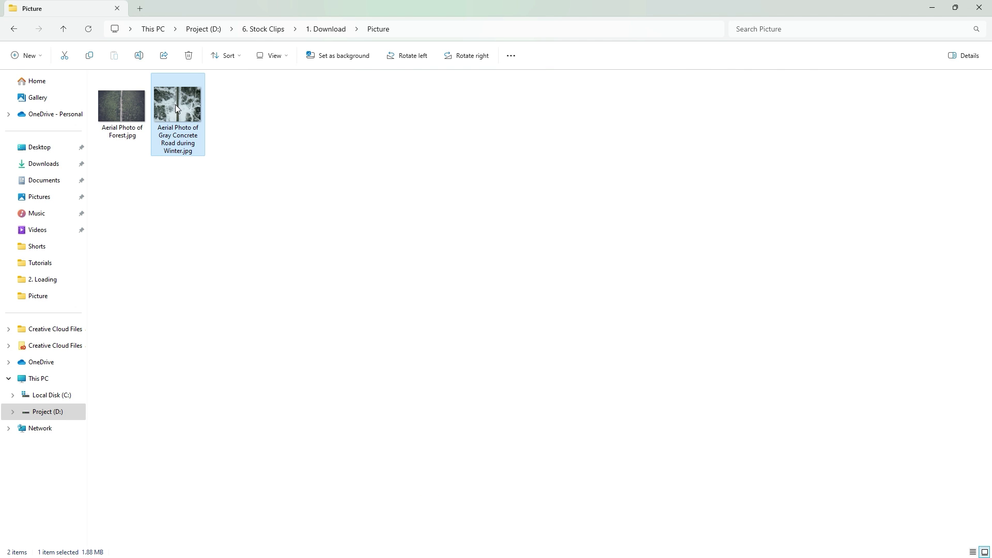
right_click(176, 106)
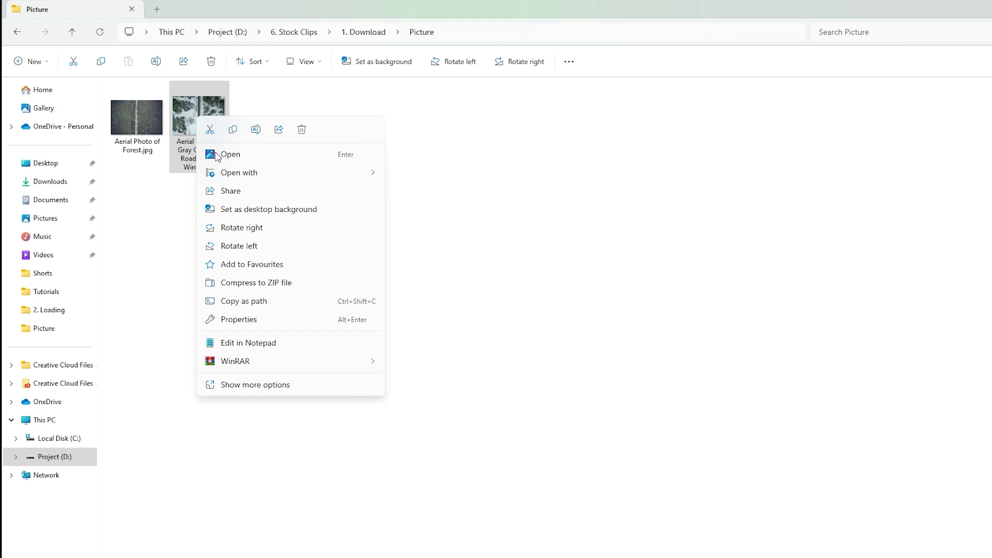
mouse_move(268, 179)
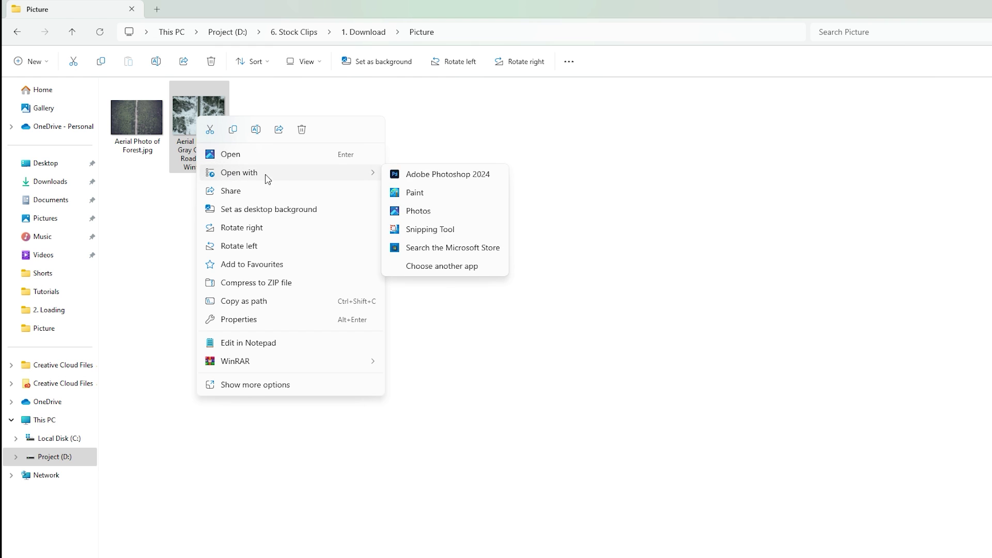
left_click(436, 176)
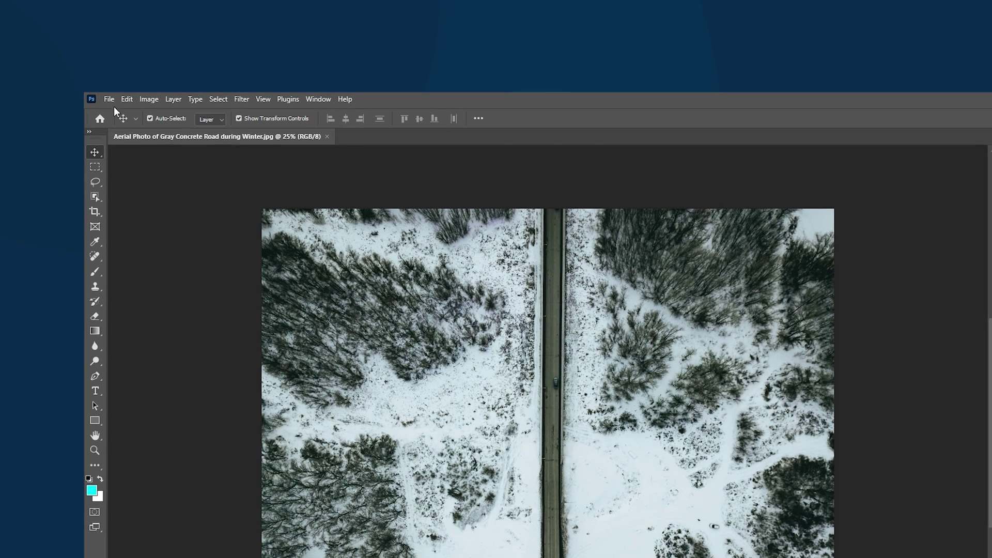
Step: Create a blank white Untitled-1 document of 1920 × 1920 pixels
left_click(23, 6)
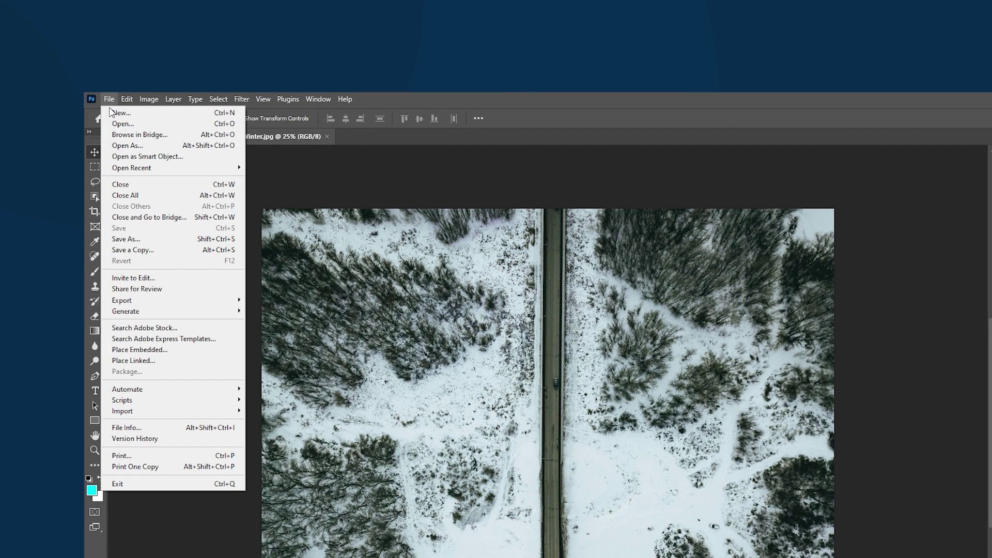
left_click(121, 112)
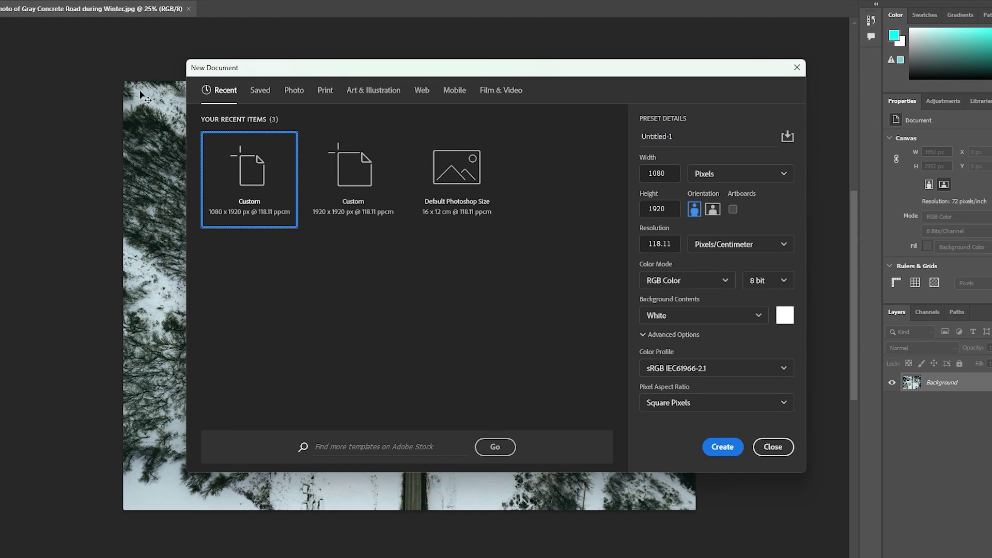
double_click(654, 178)
key("BackSpace")
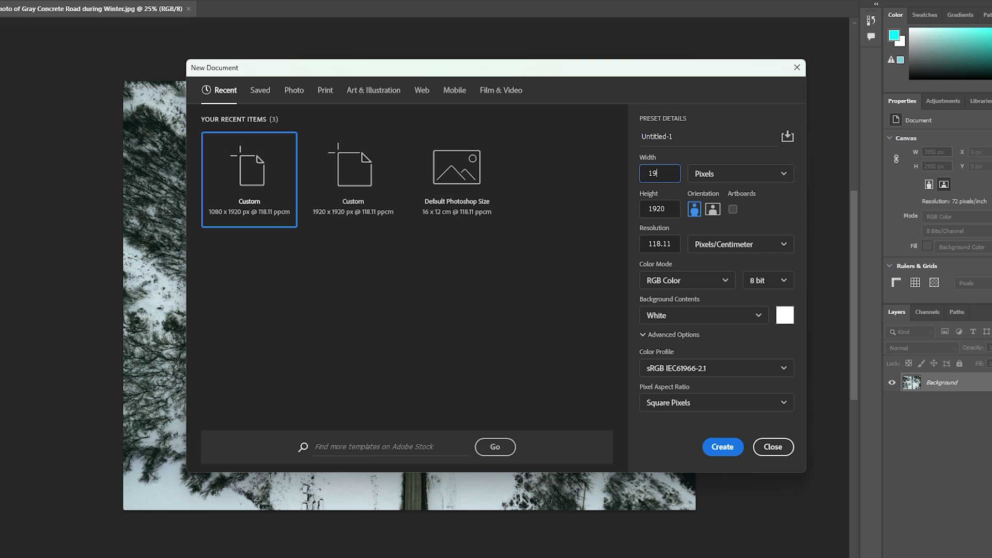
double_click(676, 207)
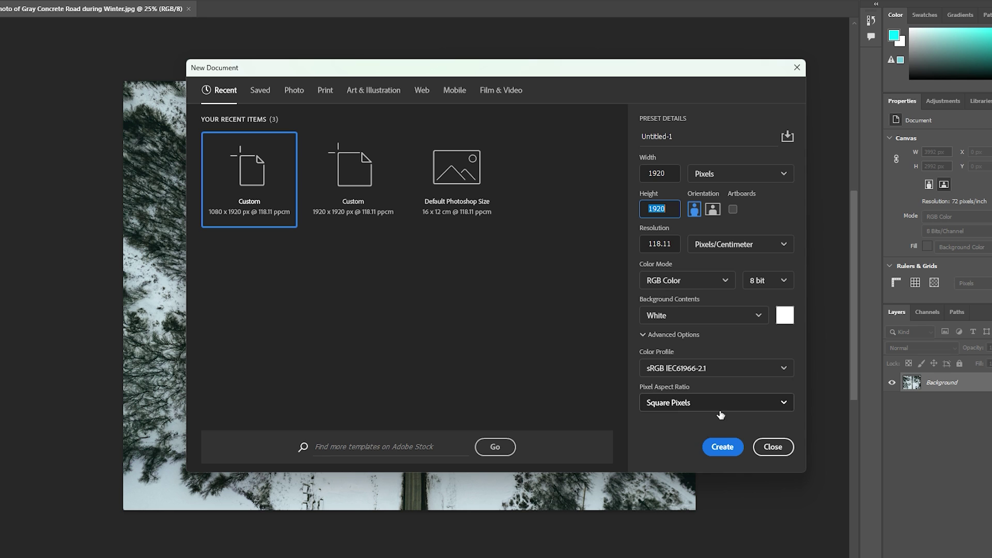
left_click(721, 448)
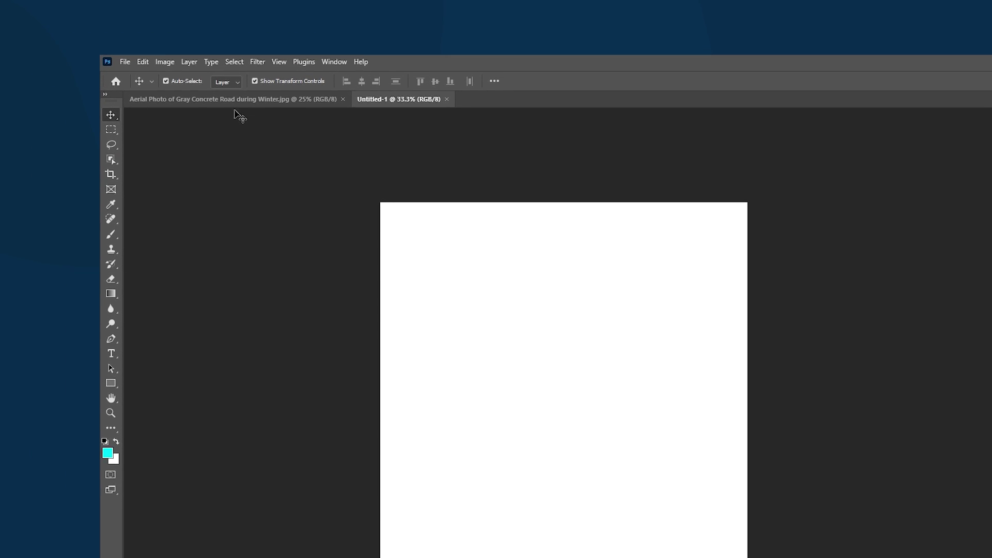
Step: Drag the winter road photo into Untitled-1 as Layer 1, scaled to about 48% across the canvas width
left_click(75, 9)
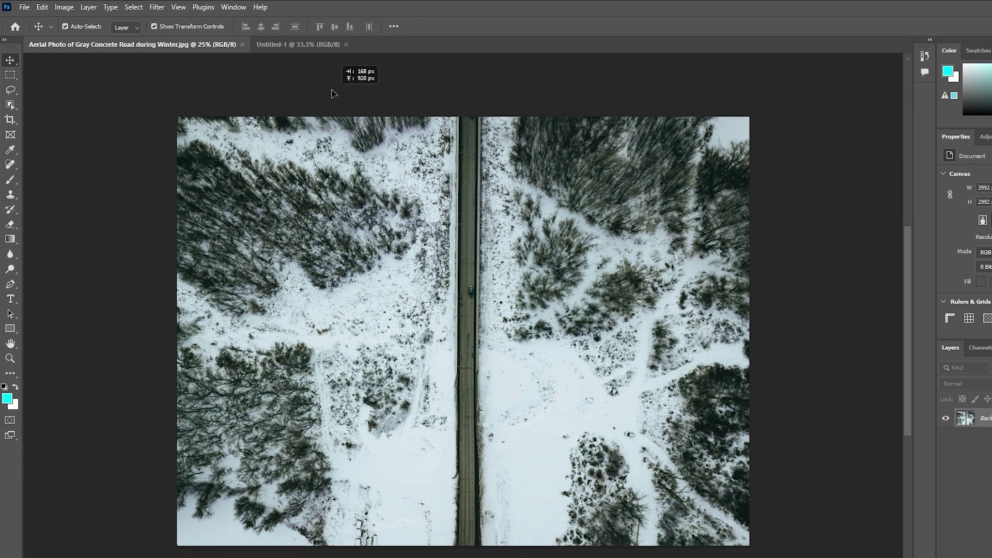
left_click_drag(332, 93, 317, 46)
left_click_drag(431, 224, 470, 357)
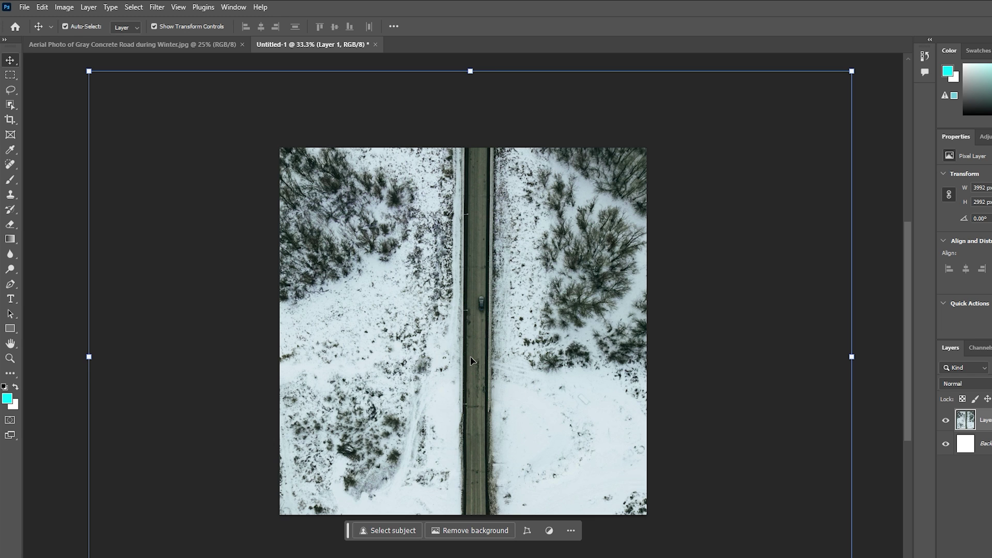
left_click_drag(89, 356, 511, 355)
left_click_drag(738, 339, 532, 317)
left_click_drag(623, 331, 645, 333)
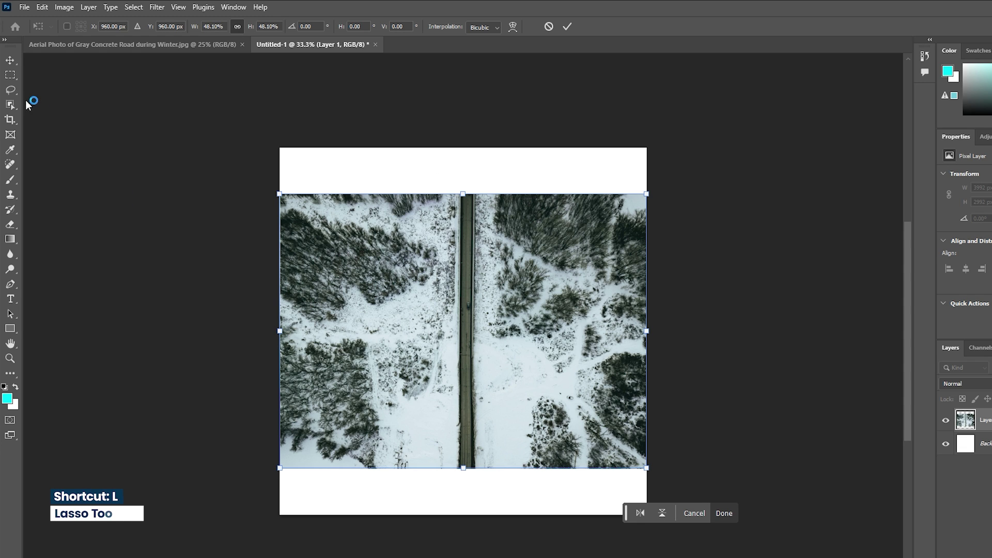
Step: Commit the transform, lasso the top white band, and Generative Fill it with snowy forest, keeping variation 3/3
left_click(11, 91)
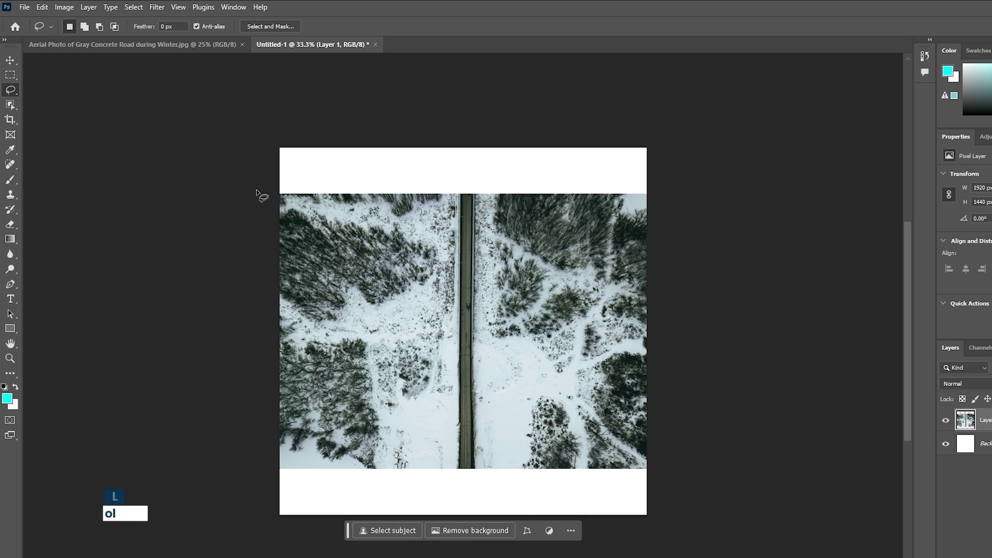
left_click_drag(280, 205, 302, 204)
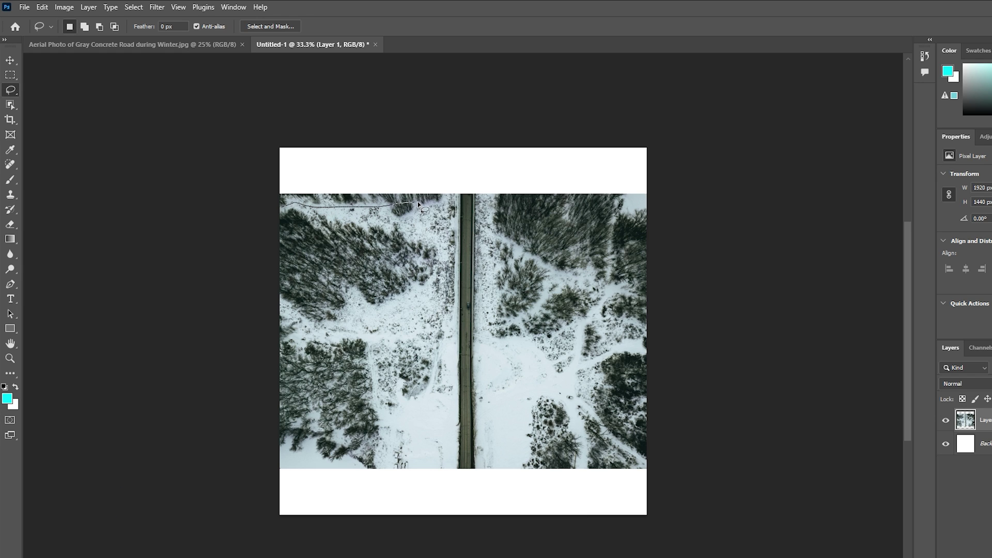
mouse_move(419, 204)
left_mouse_down()
mouse_move(647, 206)
mouse_move(659, 154)
mouse_move(654, 137)
mouse_move(639, 134)
mouse_move(263, 119)
mouse_move(247, 209)
left_mouse_up()
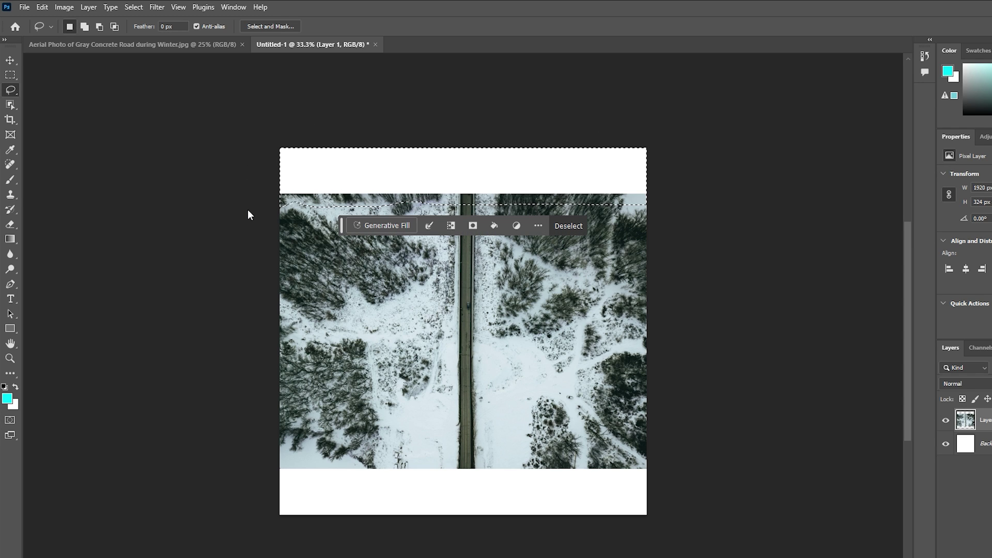
left_click(396, 225)
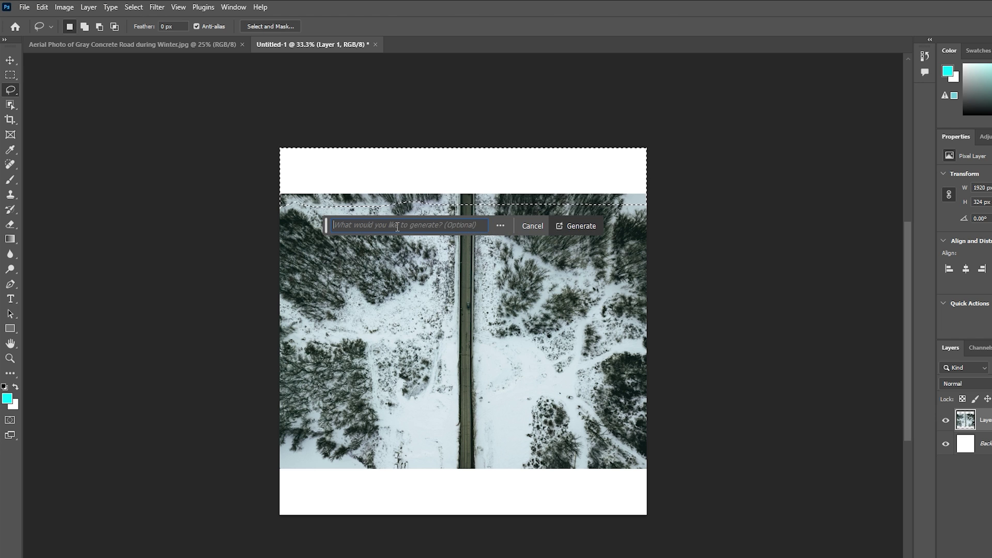
left_click(575, 228)
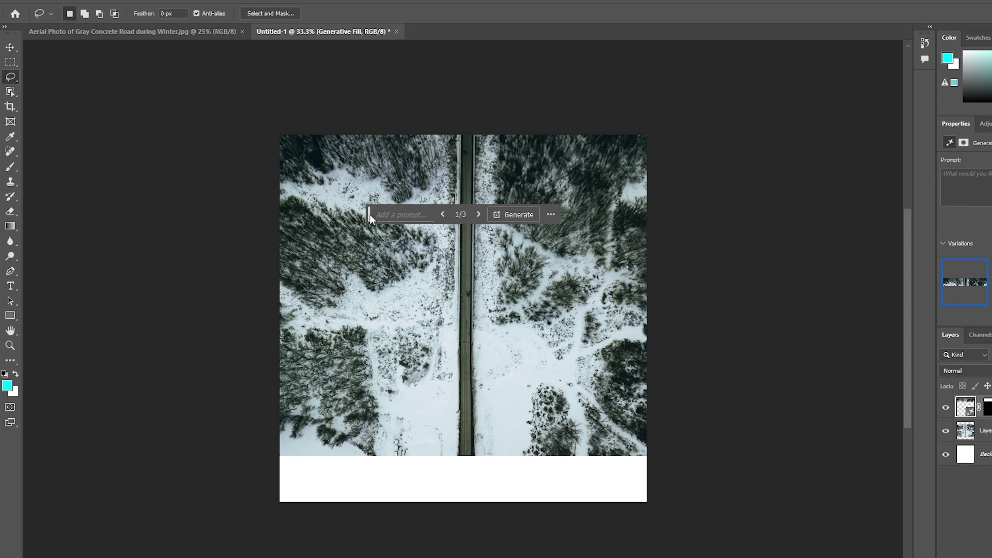
left_click_drag(369, 227, 374, 541)
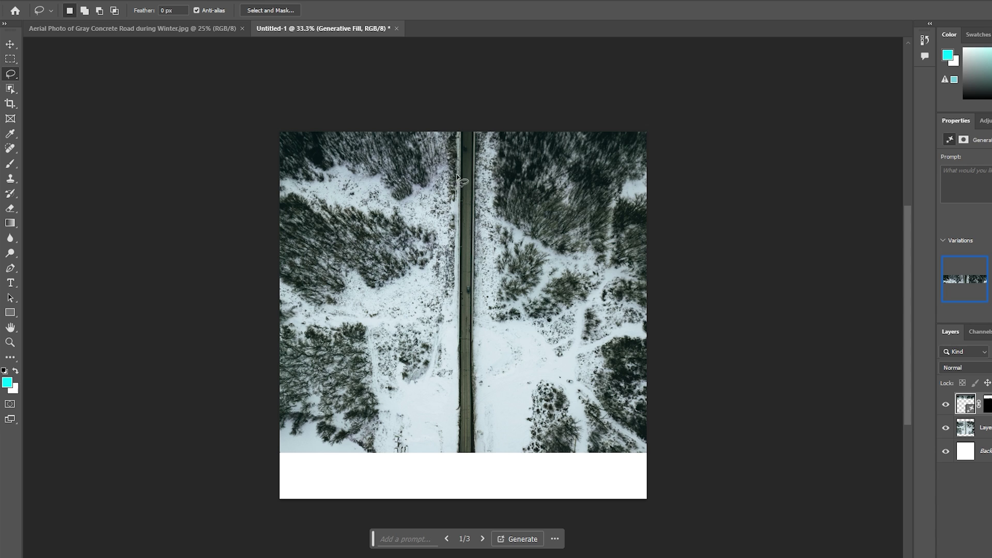
left_click(482, 539)
left_click(483, 539)
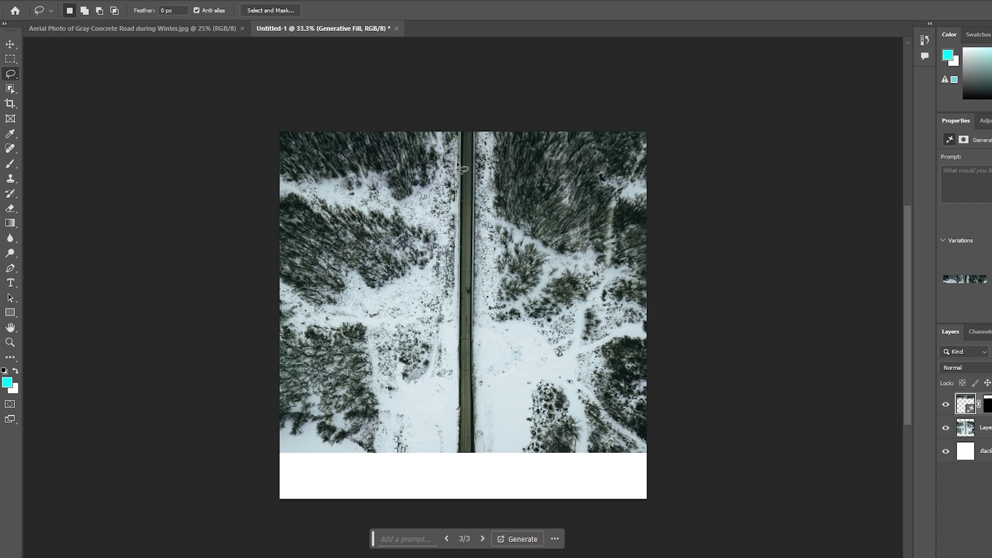
Step: Lasso the bottom white band and Generative Fill it with snowy terrain, cycling back to variation 1
left_click_drag(279, 444, 427, 450)
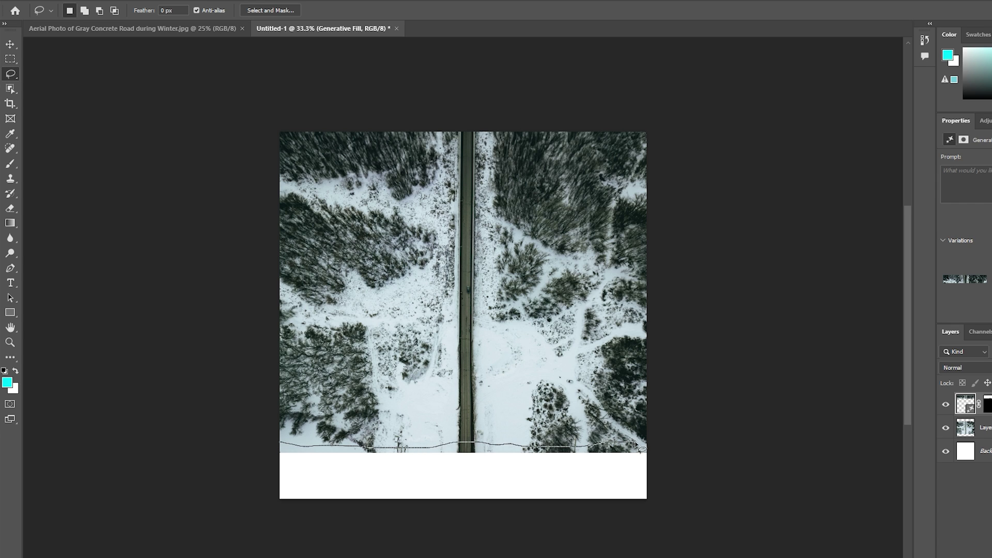
mouse_move(637, 444)
left_mouse_down()
mouse_move(658, 472)
mouse_move(667, 513)
mouse_move(549, 520)
mouse_move(275, 503)
mouse_move(268, 445)
left_mouse_up()
left_click(397, 512)
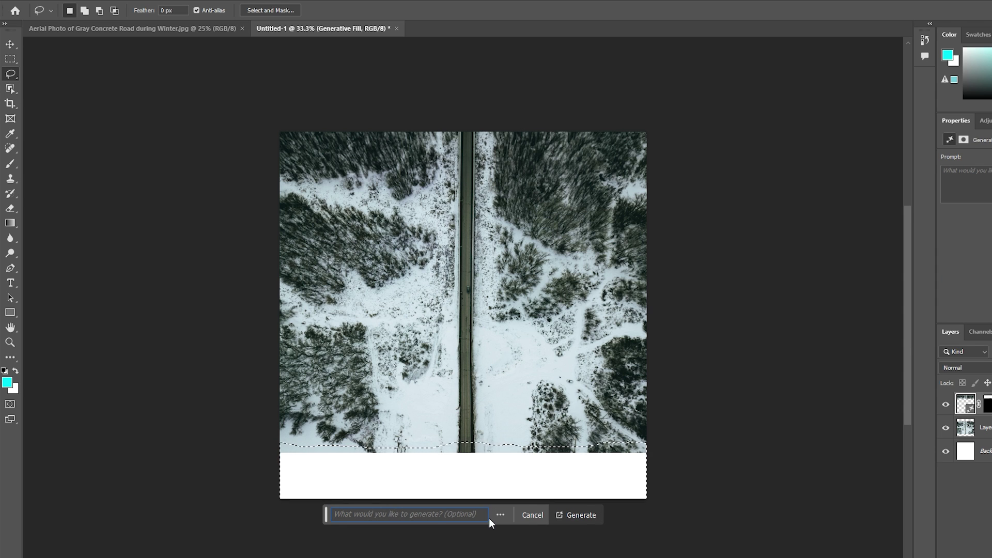
left_click(592, 519)
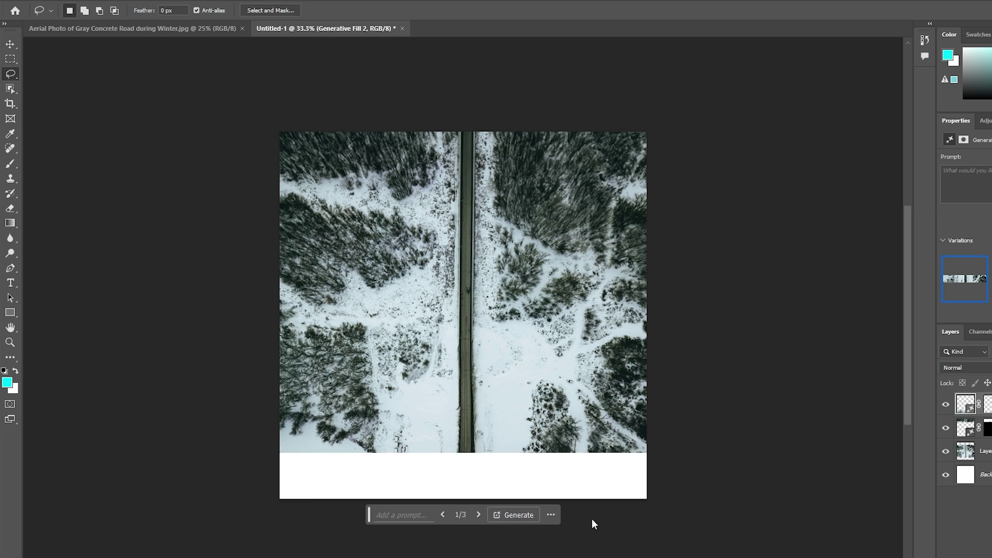
left_click(480, 514)
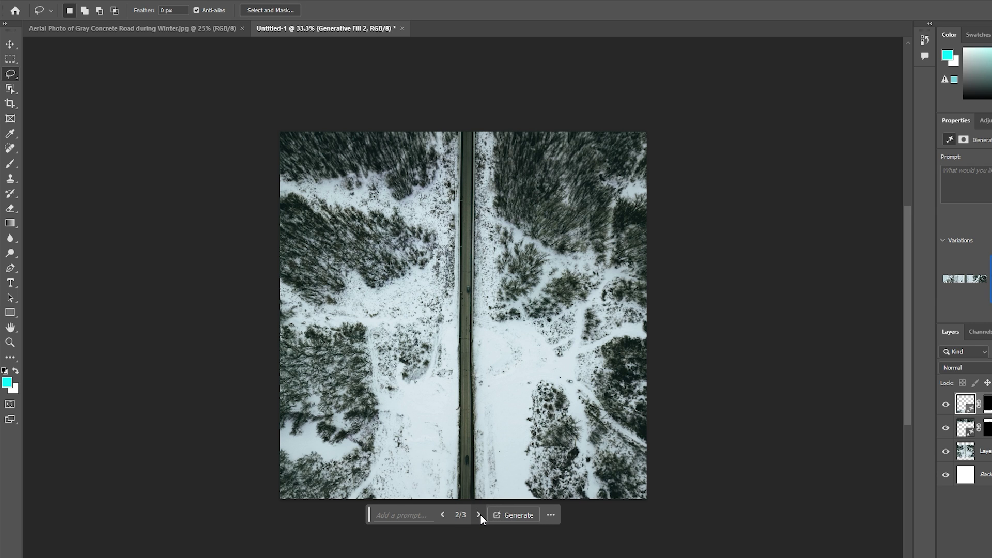
left_click(479, 515)
left_click(480, 515)
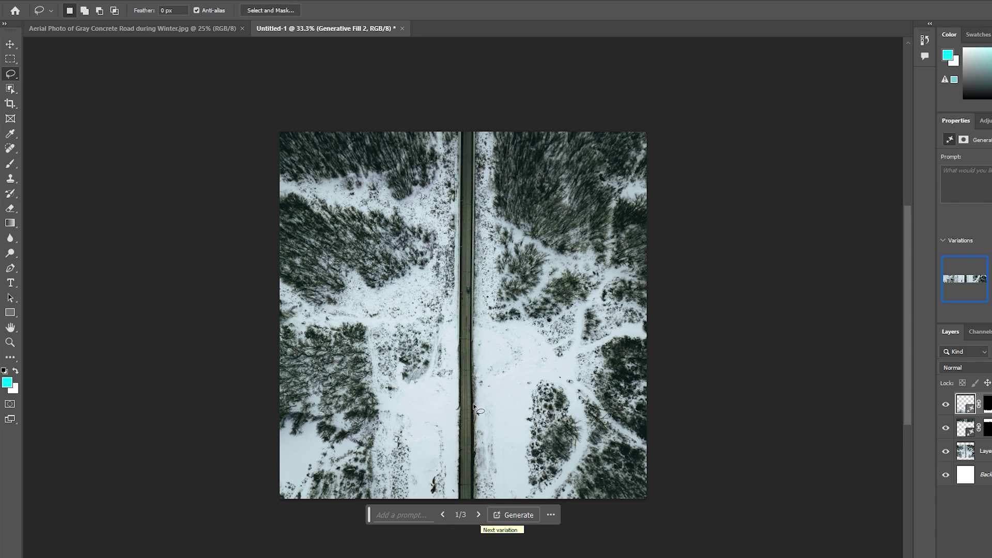
Step: Lasso the small car on the road and Generative Fill over it, leaving an empty snowy highway
scroll(464, 296, "up", 5)
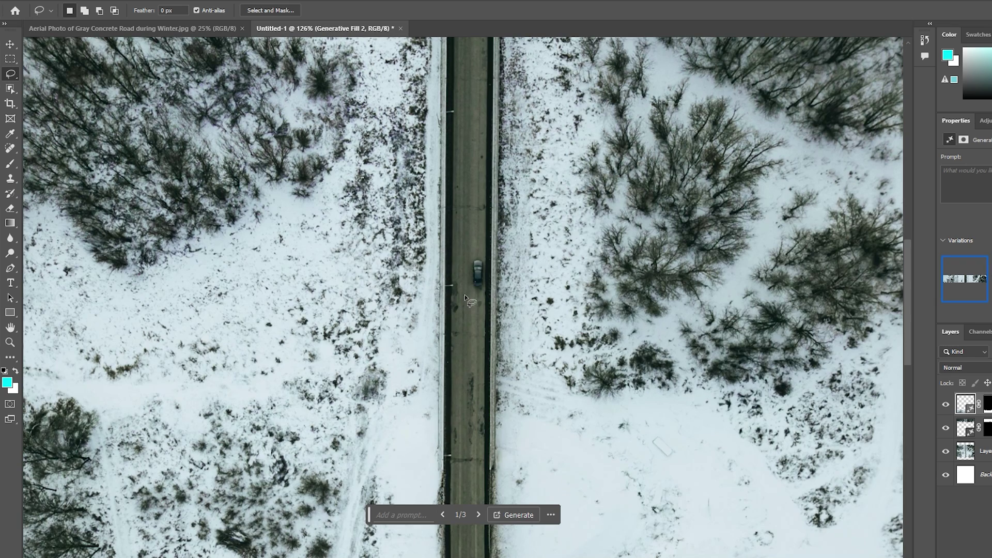
mouse_move(467, 251)
left_mouse_down()
mouse_move(461, 274)
mouse_move(470, 293)
mouse_move(482, 284)
mouse_move(473, 250)
mouse_move(463, 256)
left_mouse_up()
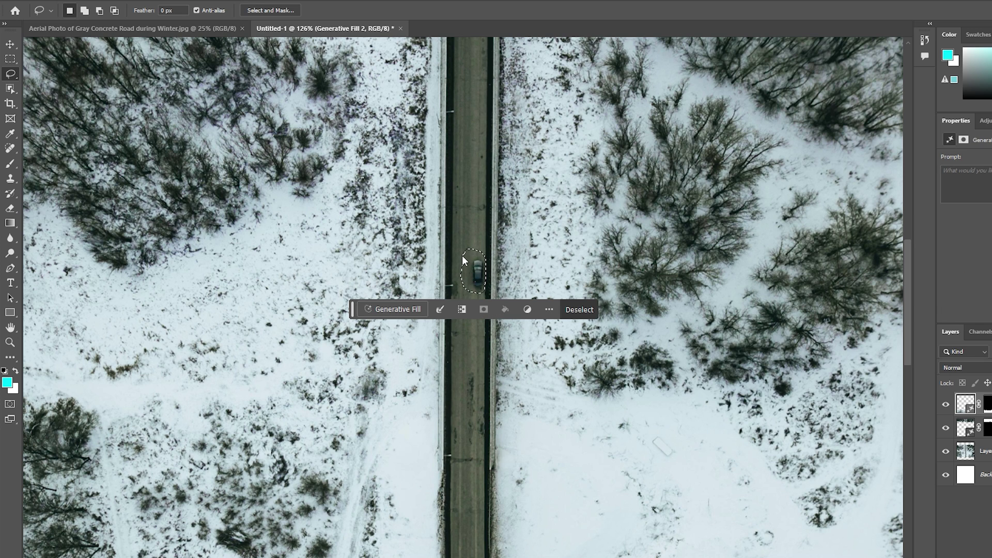
left_click(394, 310)
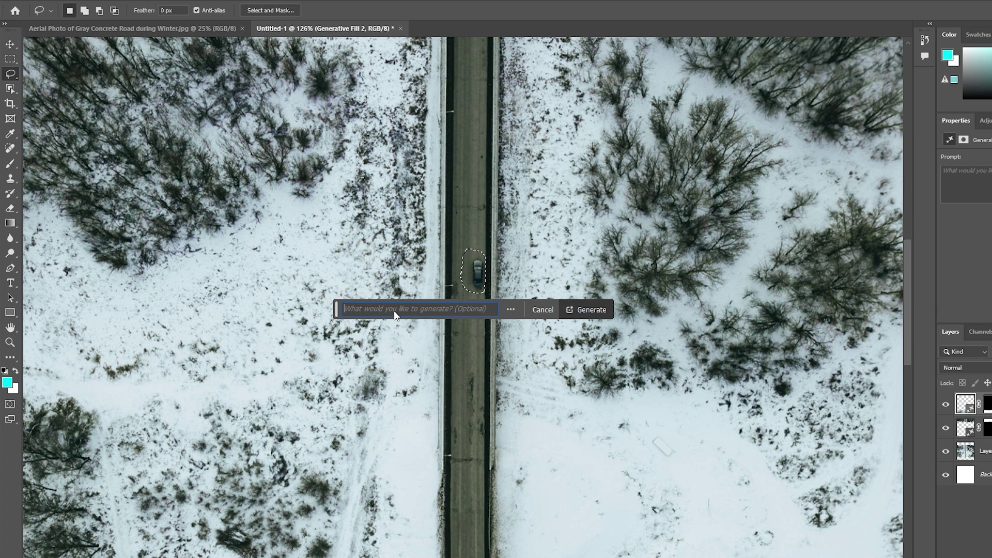
left_click(595, 309)
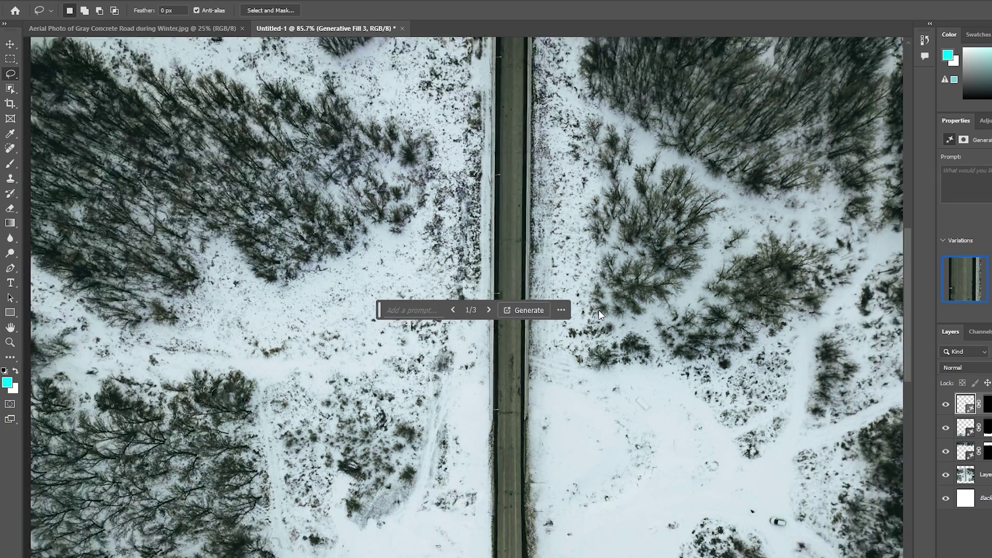
scroll(599, 313, "down", 5)
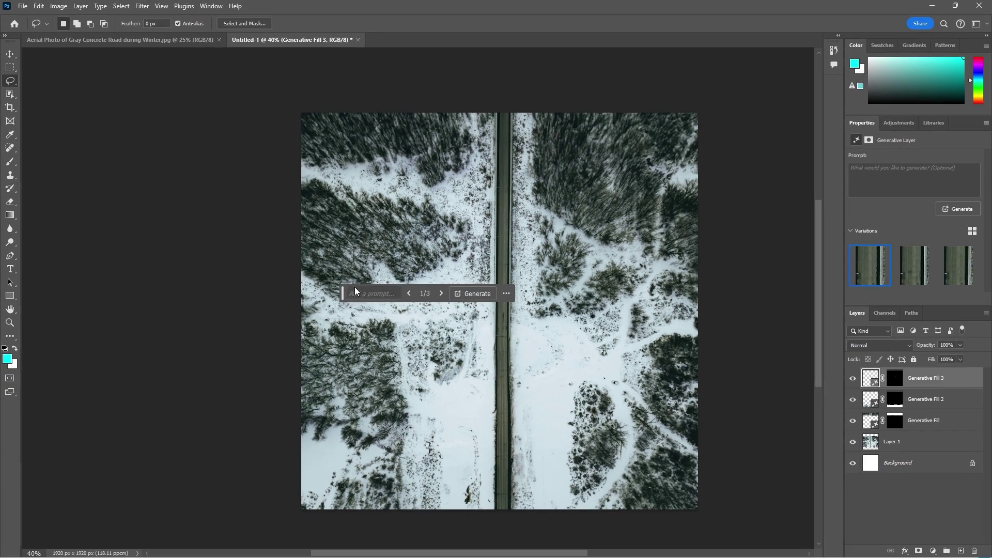
left_click_drag(369, 304, 384, 537)
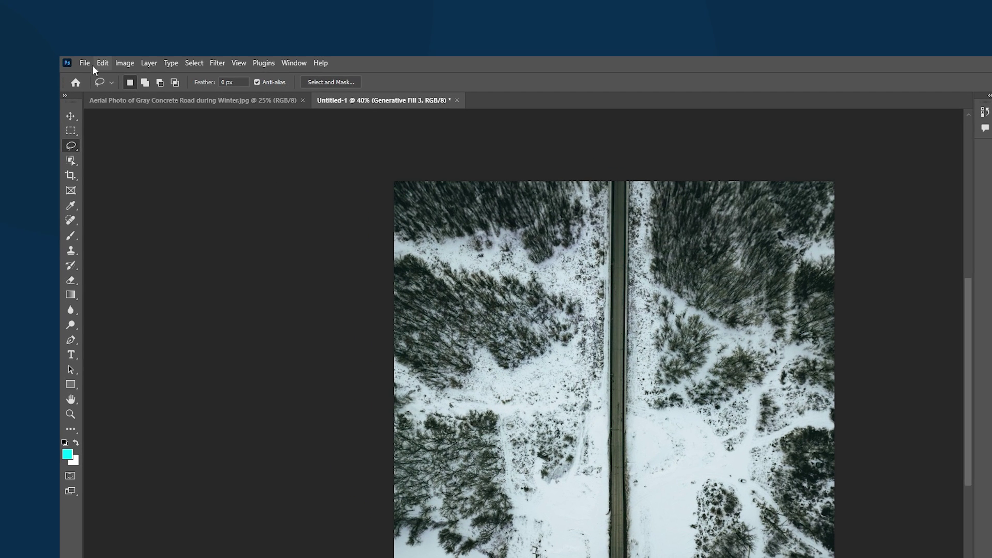
Step: Save a copy as JPEG named 'Pic 01' at maximum quality 12
left_click(22, 7)
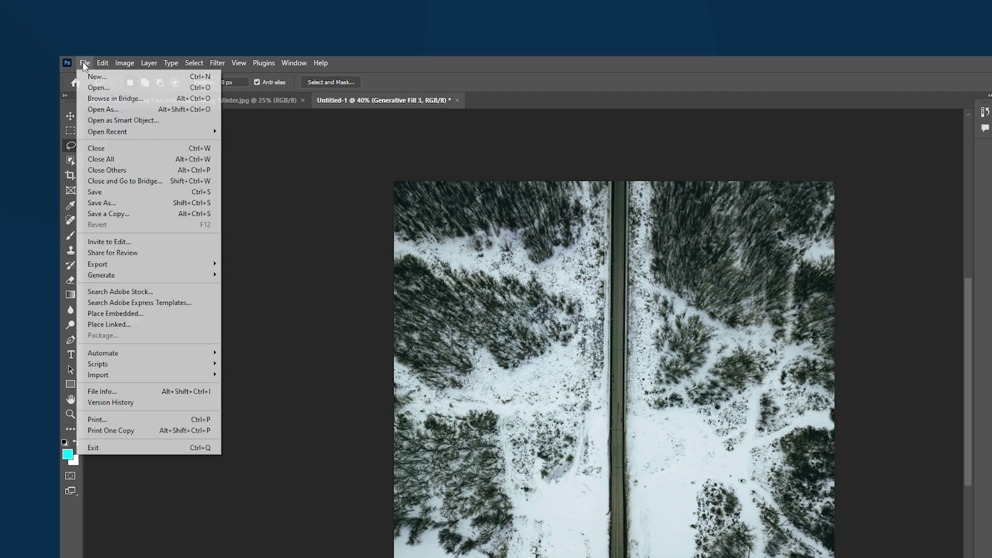
left_click(124, 214)
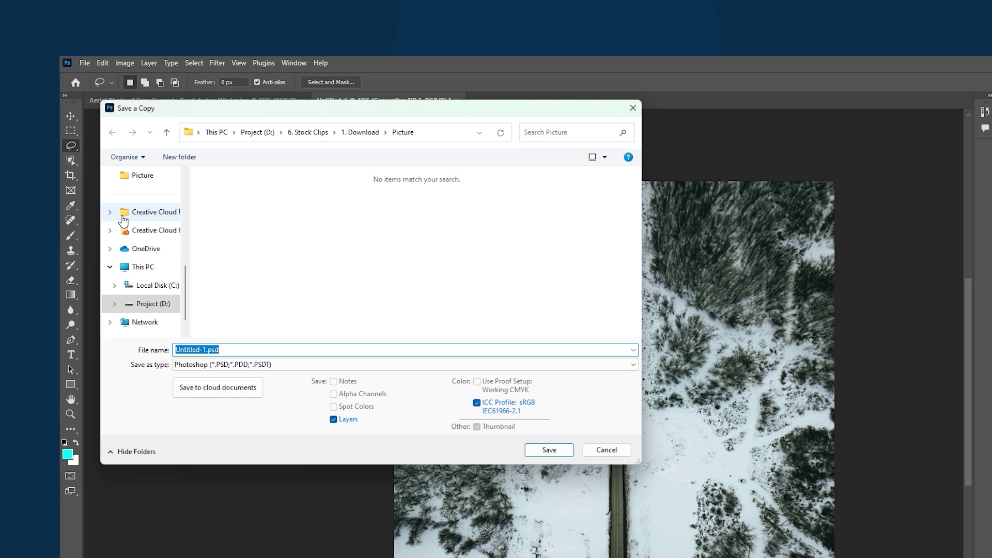
left_click(283, 368)
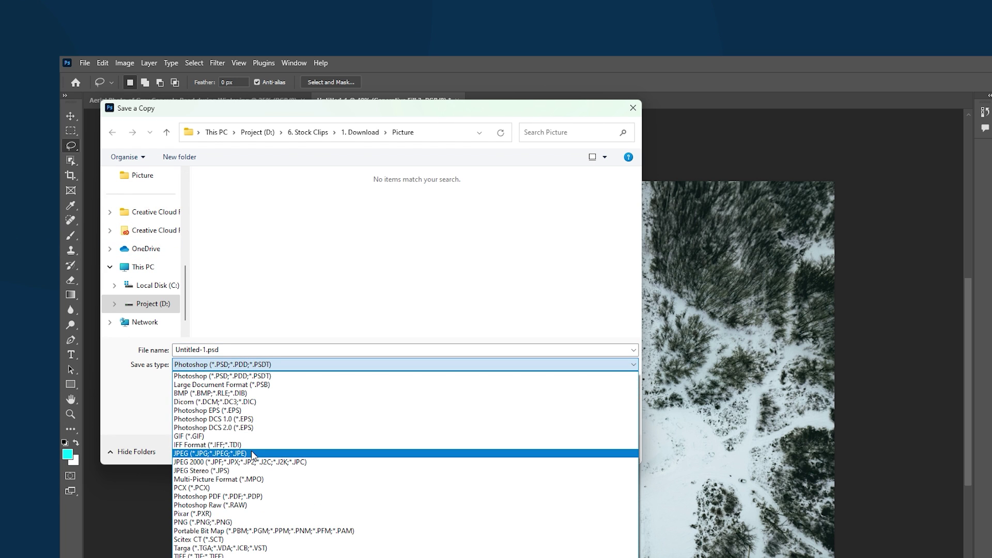
left_click(254, 454)
left_click(248, 350)
key("BackSpace")
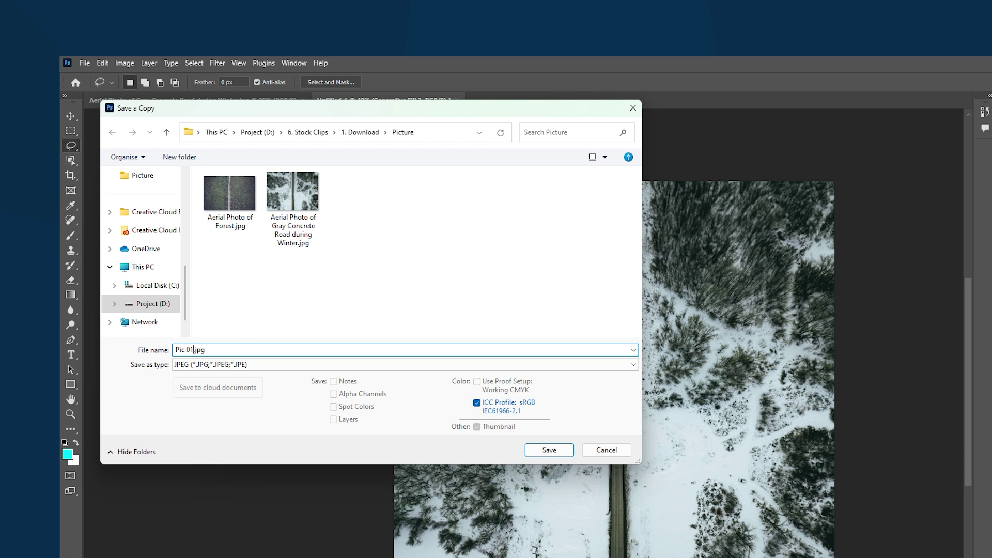
left_click(549, 450)
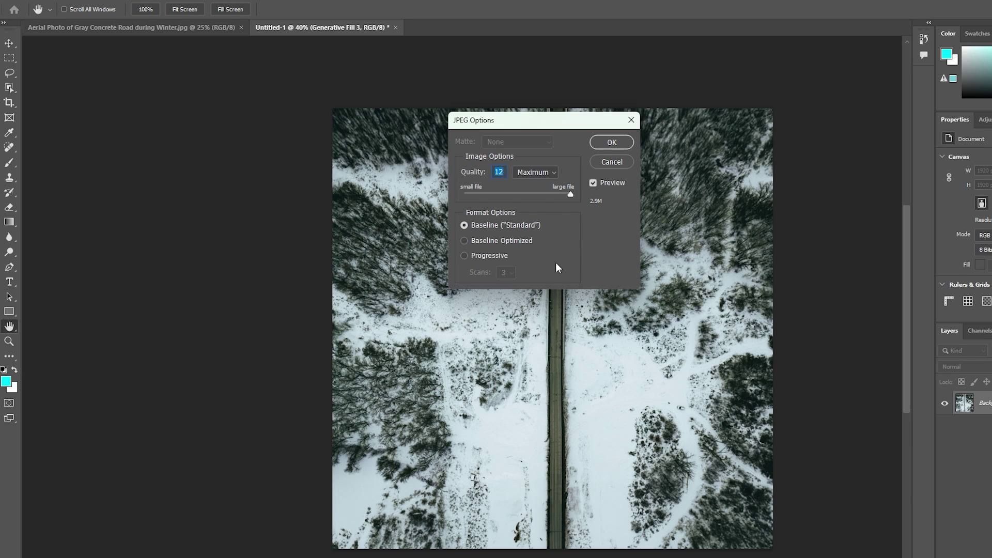
left_click(601, 140)
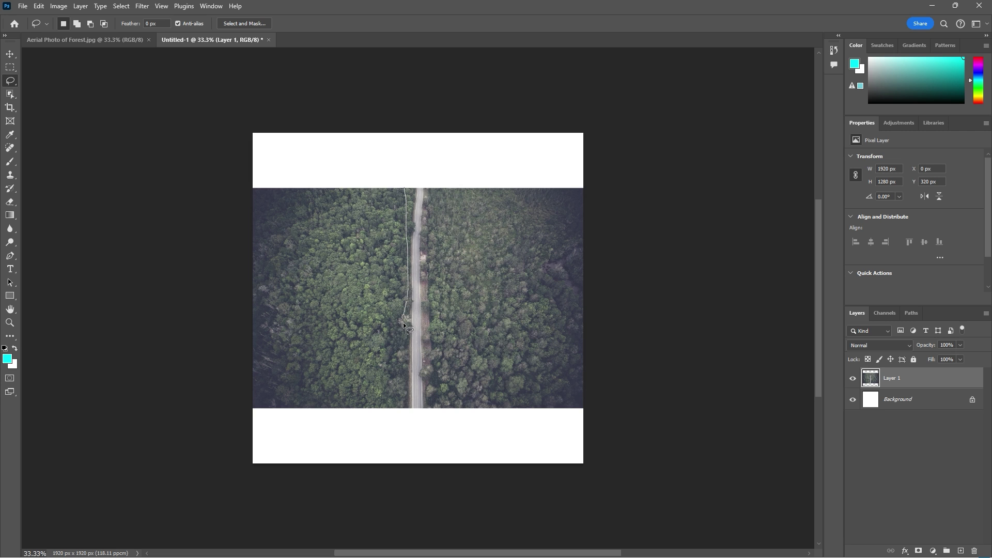
Step: Generative Fill over the road to remove it, then fill the blank top and bottom strips with forest
left_click(538, 426)
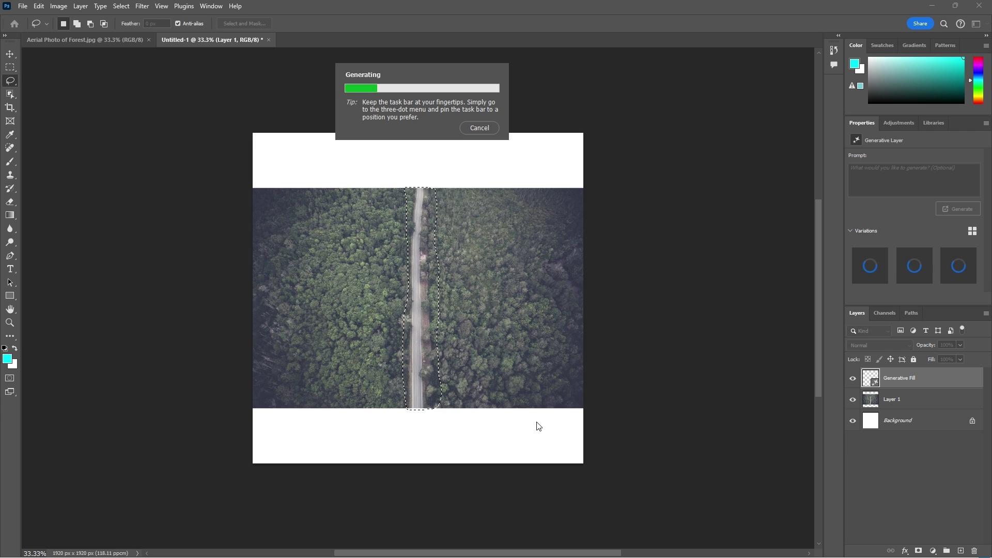
mouse_move(253, 195)
left_mouse_down()
mouse_move(363, 116)
mouse_move(253, 132)
left_mouse_up()
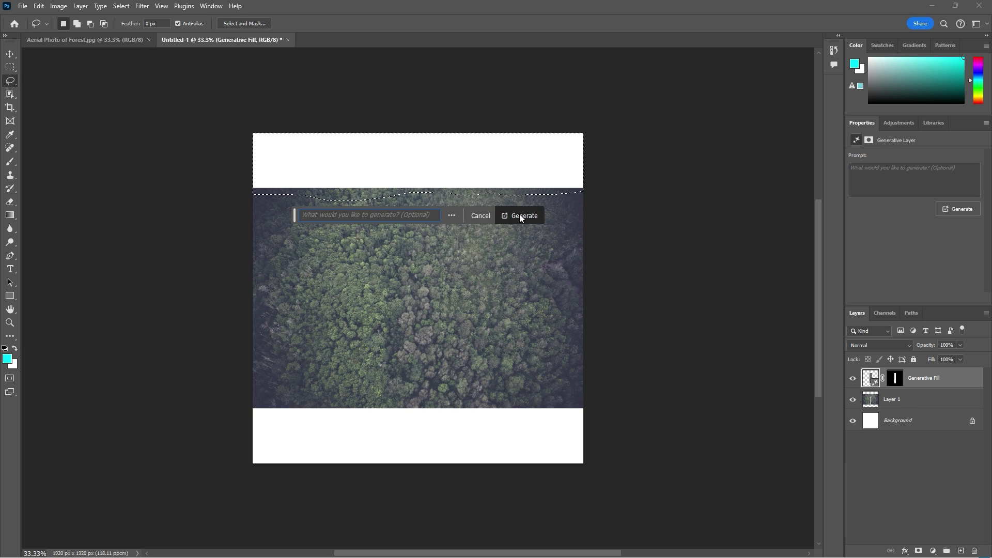
left_click(516, 214)
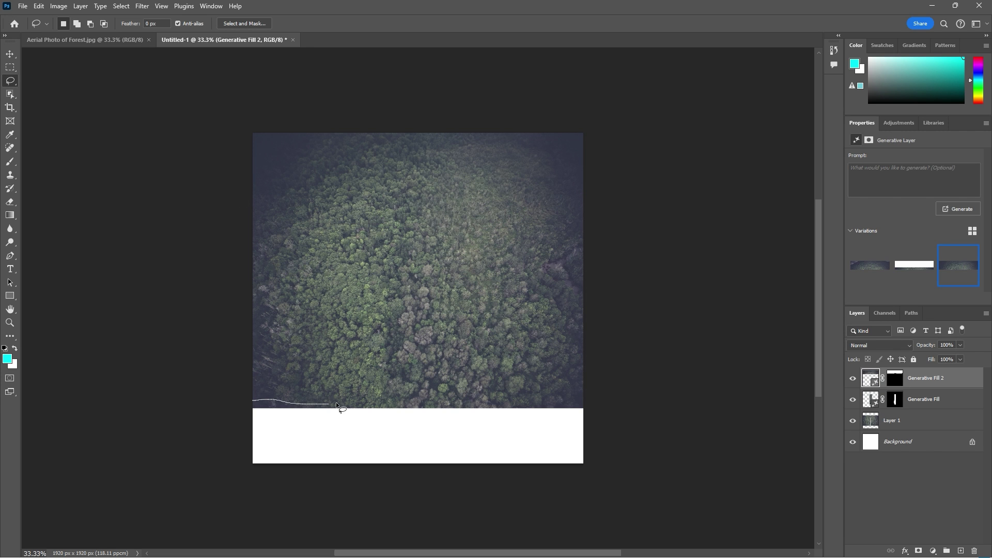
left_click_drag(337, 405, 406, 391)
mouse_move(600, 465)
left_mouse_down()
mouse_move(246, 473)
mouse_move(253, 401)
left_mouse_up()
left_click(527, 479)
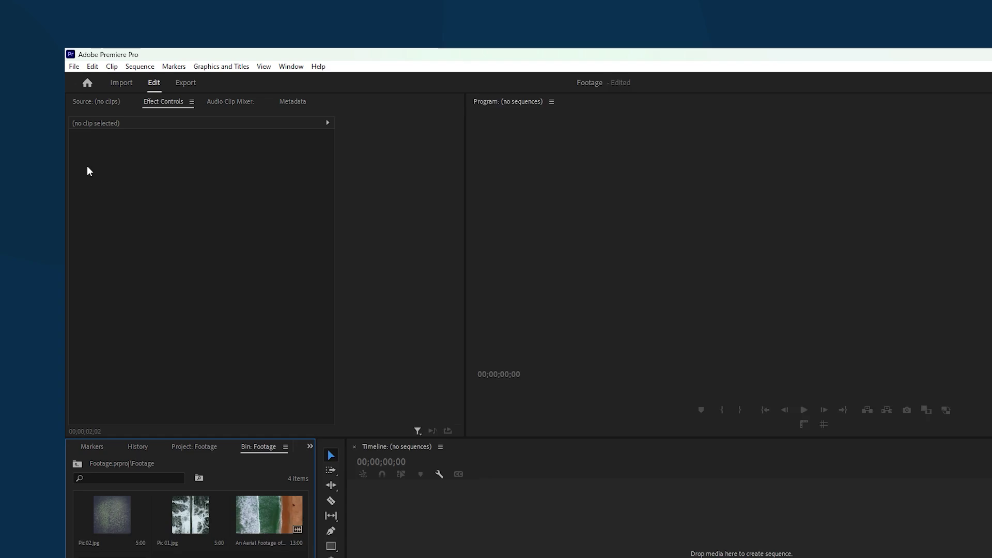
Step: Create a new HD 1080p 29.97 fps sequence
left_click(74, 66)
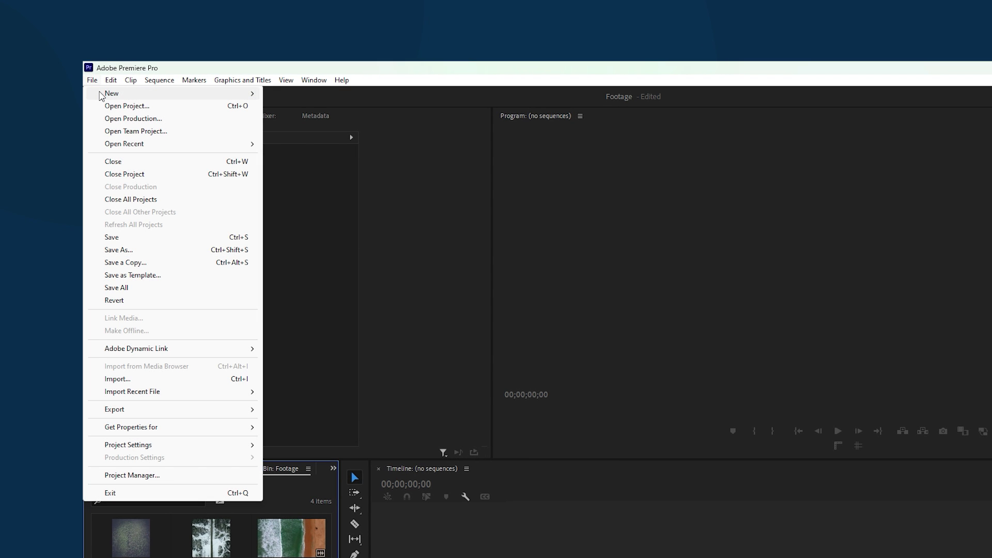
mouse_move(102, 94)
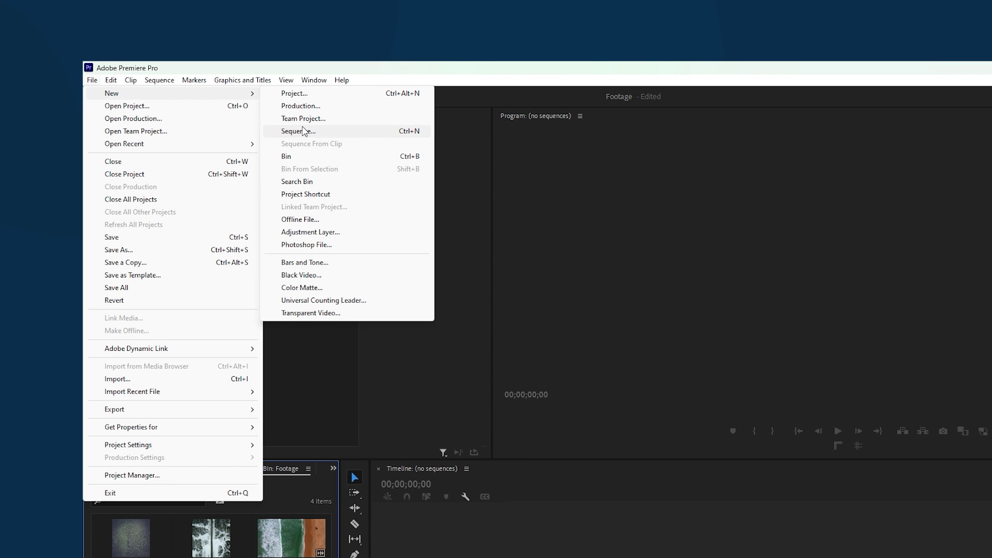
left_click(304, 131)
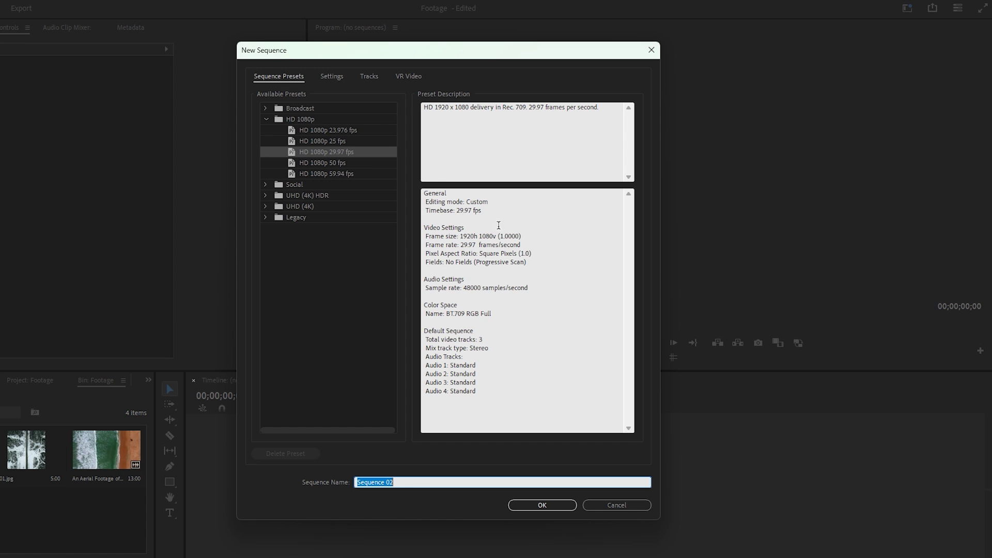
left_click(551, 504)
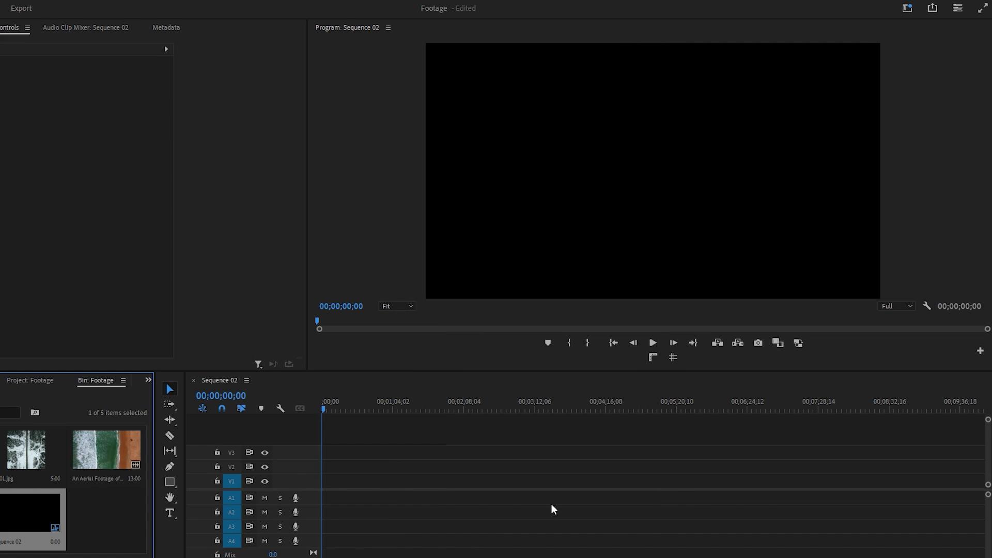
Step: Place Pic 01.jpg, Pic 02.jpg and the crashing-waves aerial clip in order on V1, previewing each
left_click_drag(125, 454, 426, 480)
left_click(480, 483)
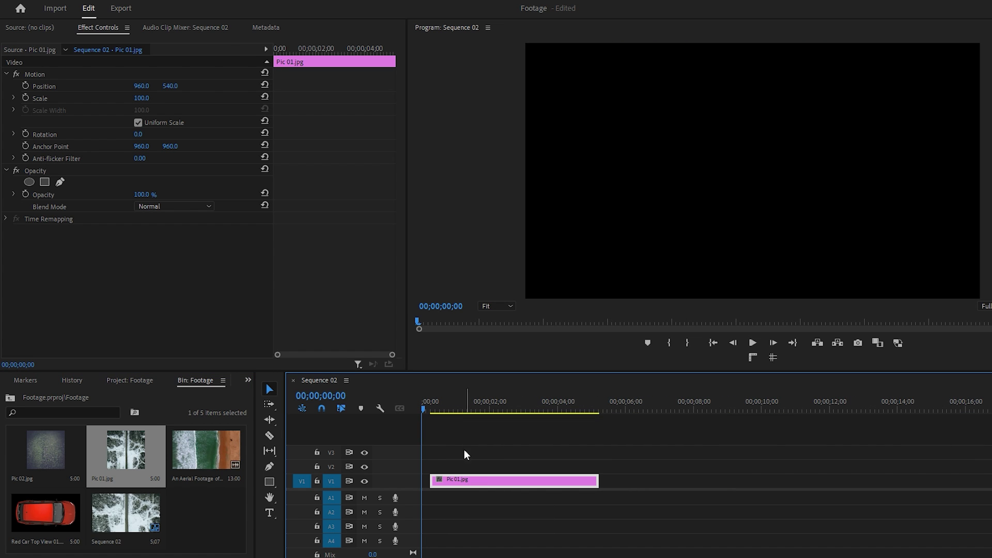
left_click_drag(437, 408, 535, 407)
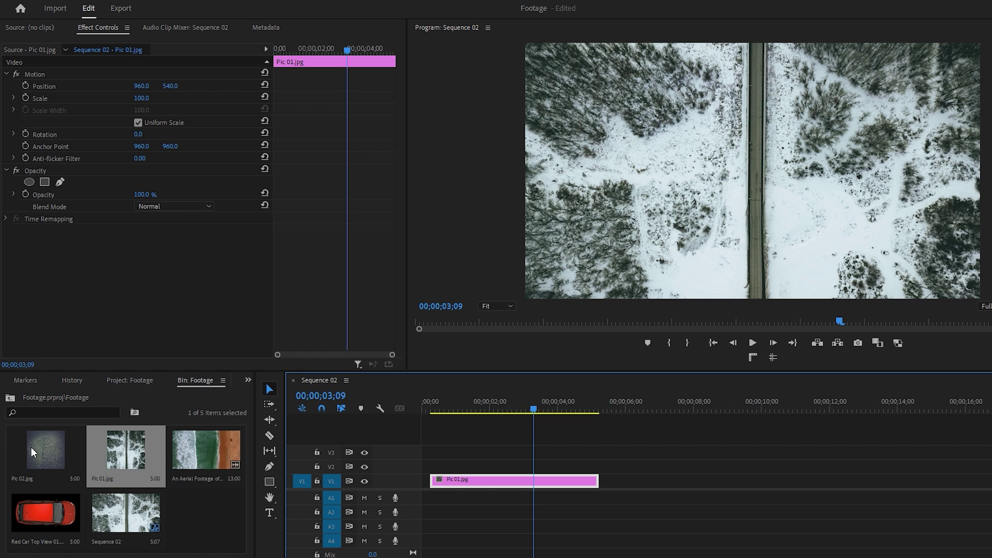
left_click_drag(32, 453, 629, 438)
left_click(662, 406)
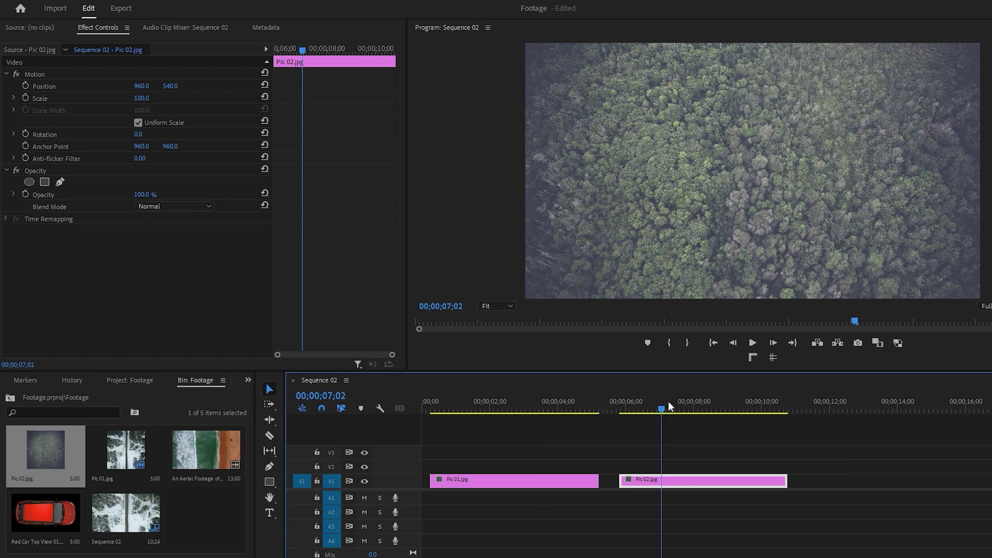
left_click_drag(668, 406, 731, 406)
left_click(228, 462)
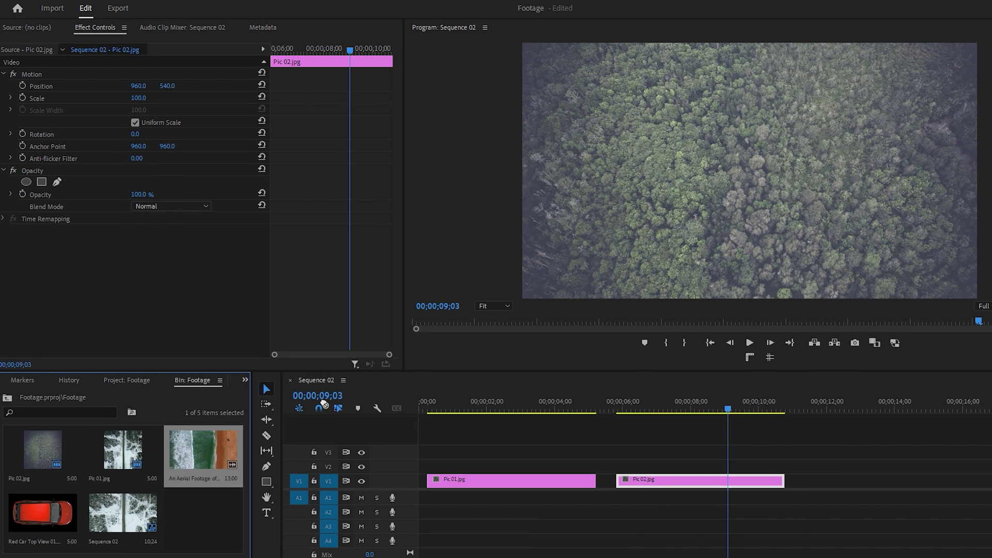
left_click_drag(324, 404, 832, 481)
left_click(957, 402)
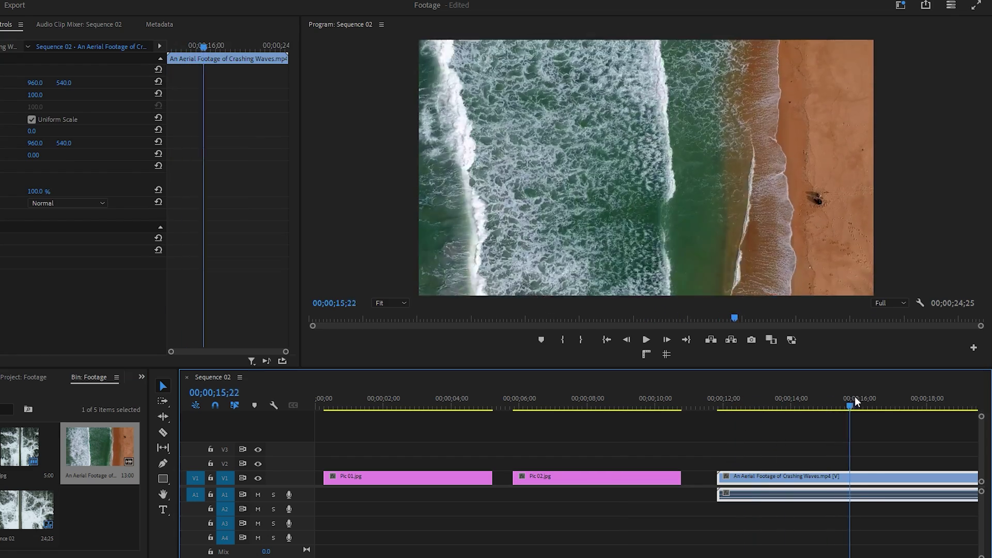
left_click_drag(855, 398, 882, 399)
left_click(393, 394)
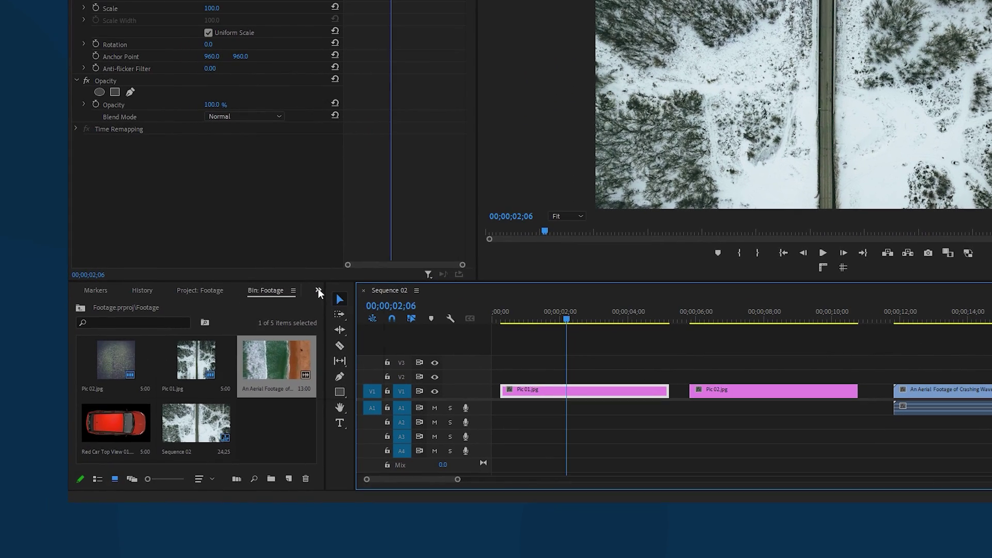
Step: Search the Effects panel for 'transf' and apply the Transform effect to Pic 01.jpg
left_click(318, 289)
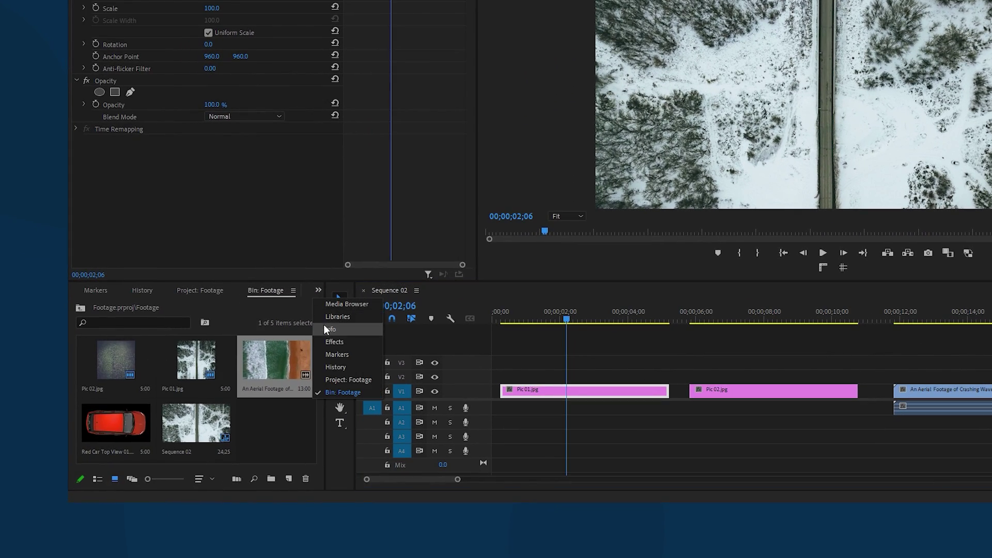
left_click(325, 342)
left_click(181, 307)
type("transf")
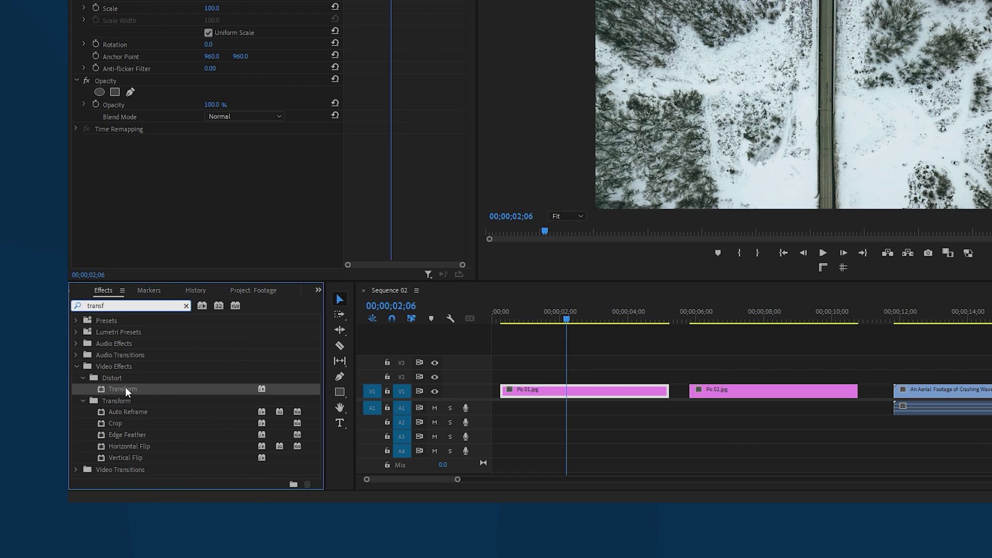
left_click_drag(125, 389, 533, 393)
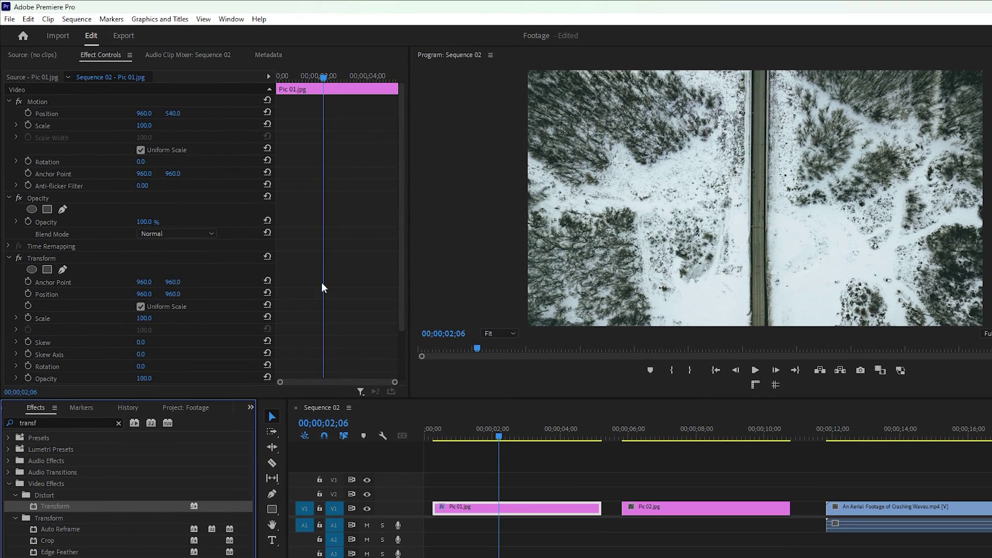
Step: Keyframe Transform Position from 556.0 to 1160.5 across the clip's 4 seconds
left_click_drag(324, 77, 272, 82)
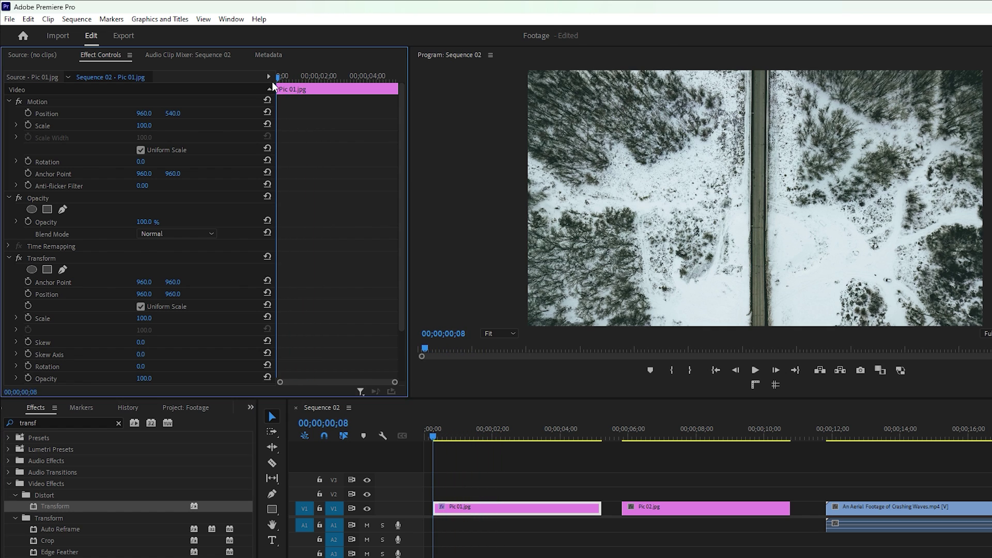
scroll(180, 169, "down", 2)
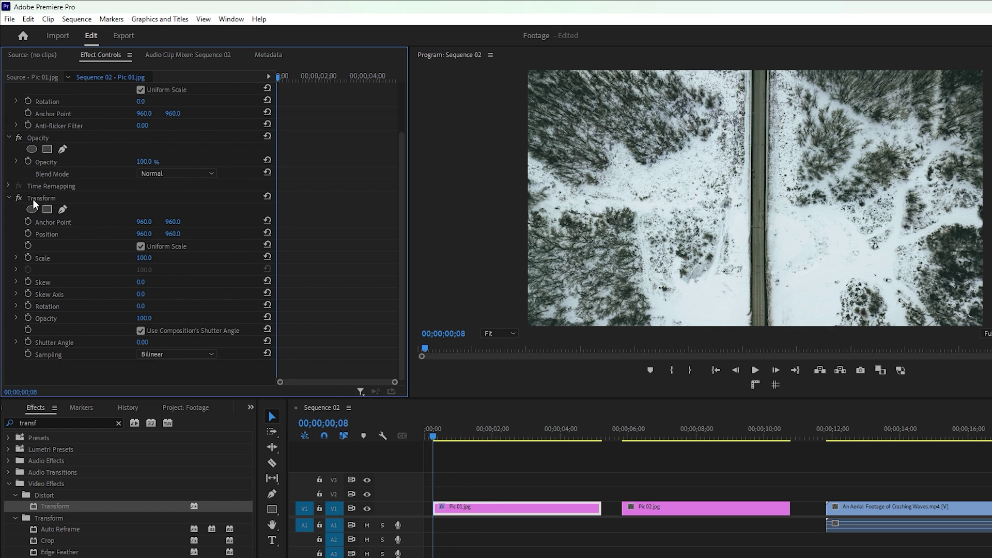
left_click(29, 234)
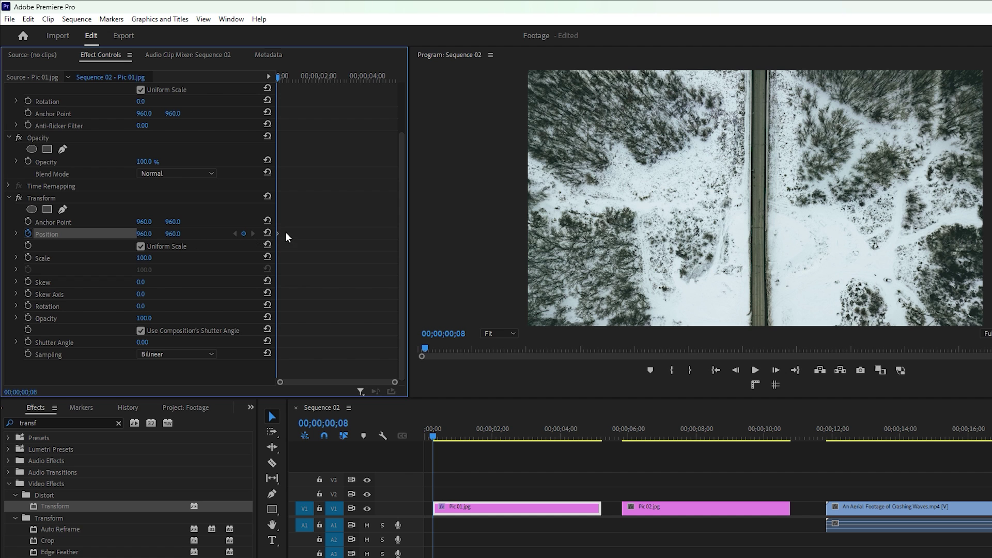
left_click_drag(172, 234, 104, 234)
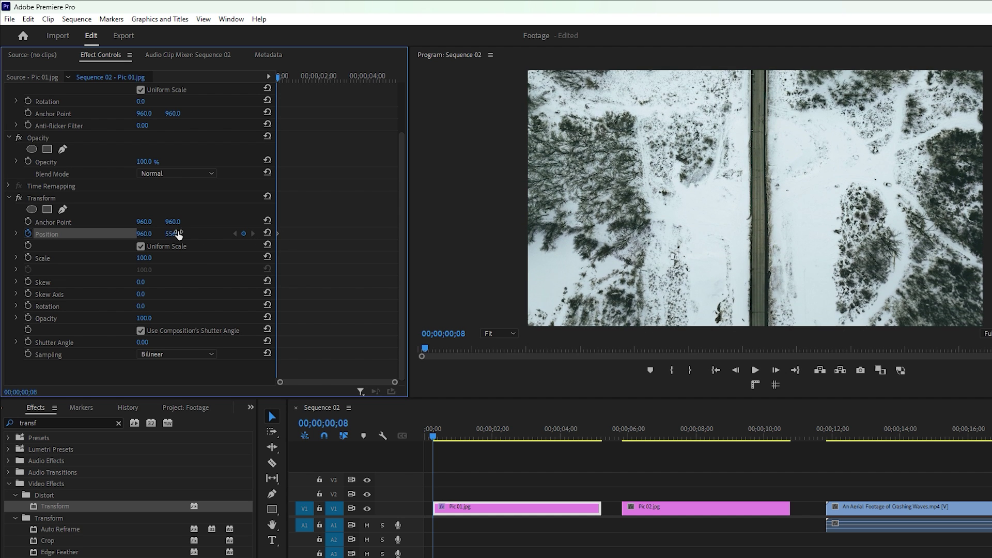
left_click_drag(277, 81, 394, 79)
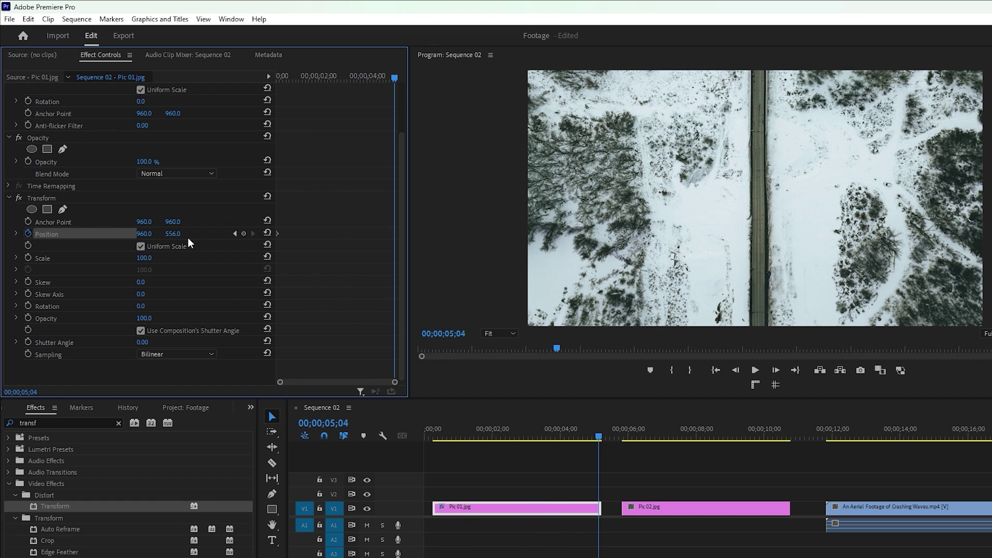
left_click_drag(172, 234, 307, 233)
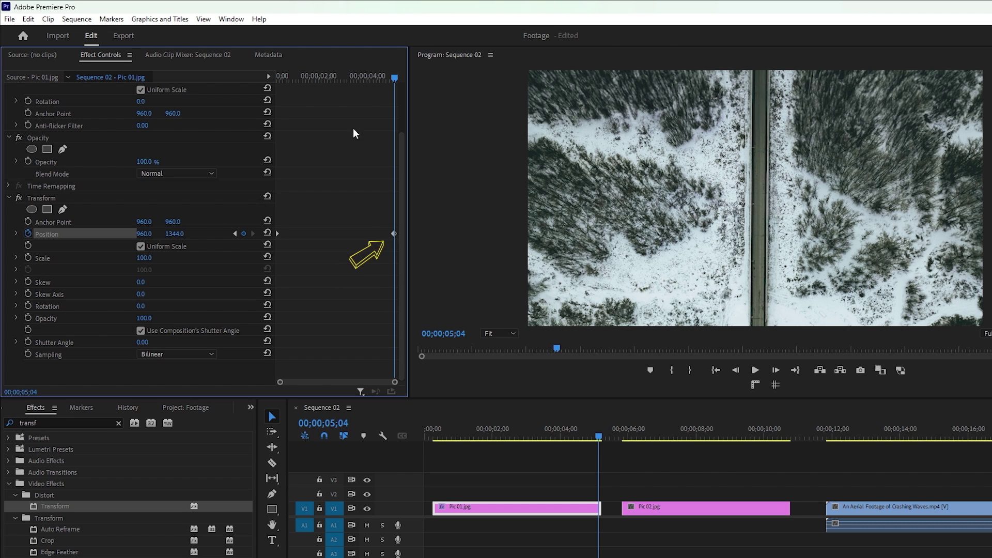
left_click_drag(396, 77, 367, 104)
Step: Set the Transform shutter angle to 180, then play the drift back from the start
left_click(143, 342)
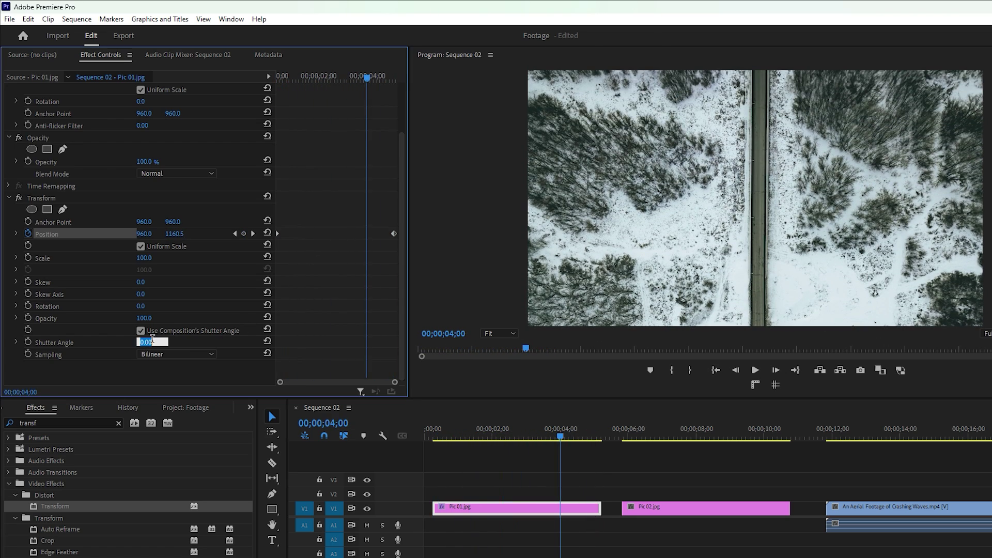
type("180")
left_click(157, 368)
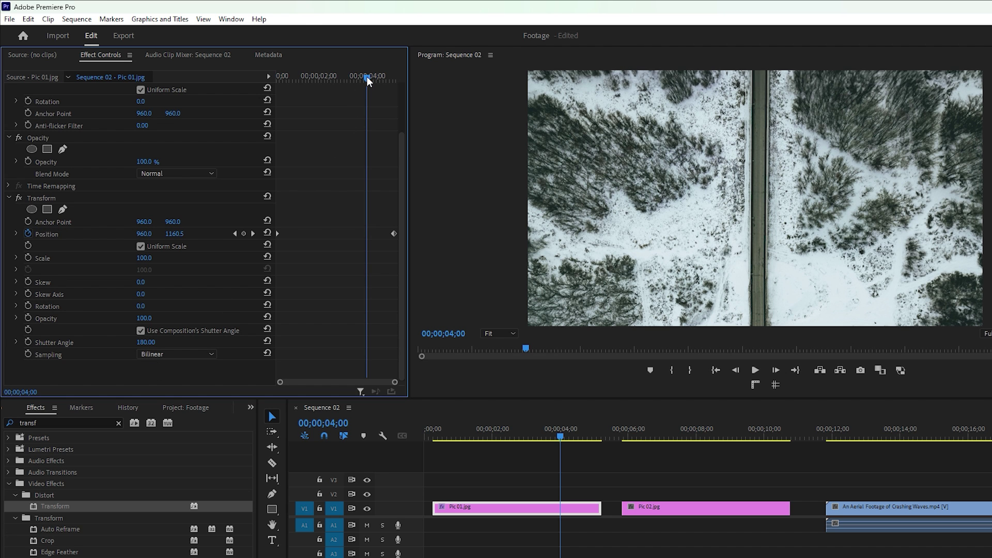
left_click_drag(368, 80, 290, 82)
key("space")
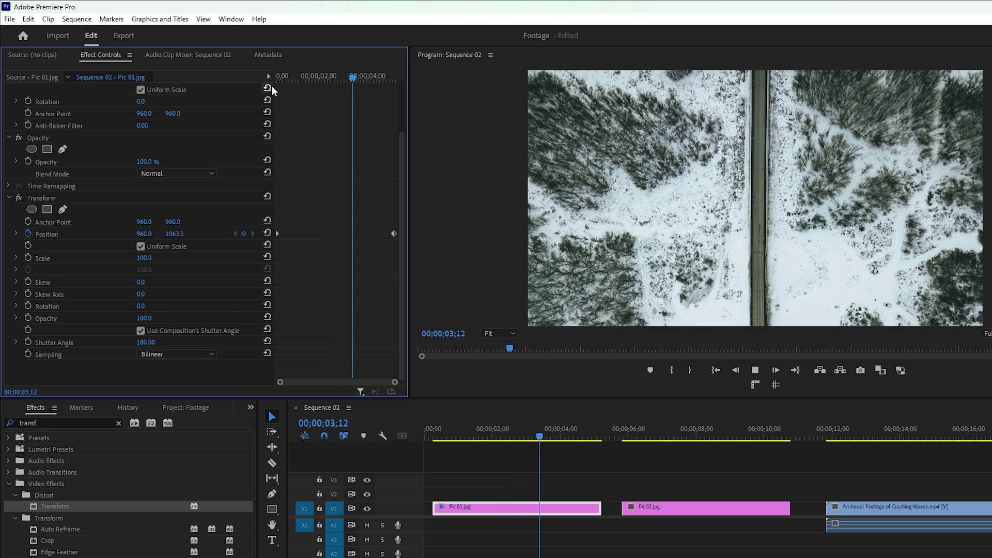
key("space")
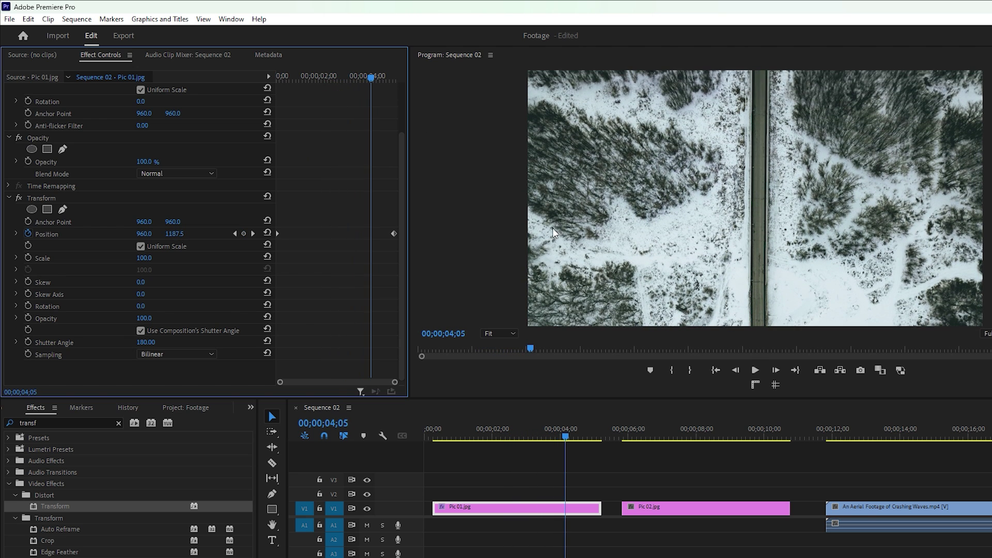
Step: Copy the keyframed Transform effect from the Pic 01.jpg clip
left_click(680, 507)
left_click(688, 436)
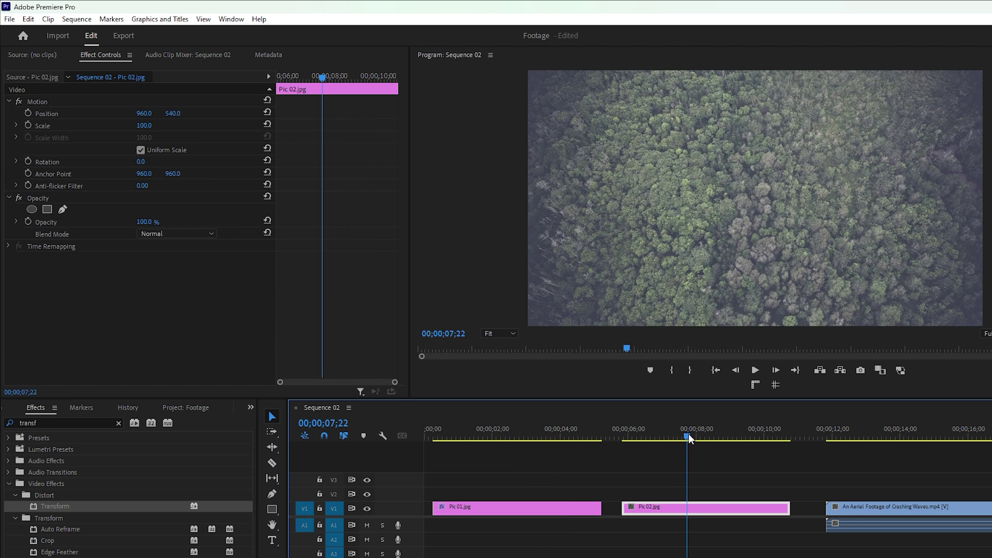
left_click(540, 436)
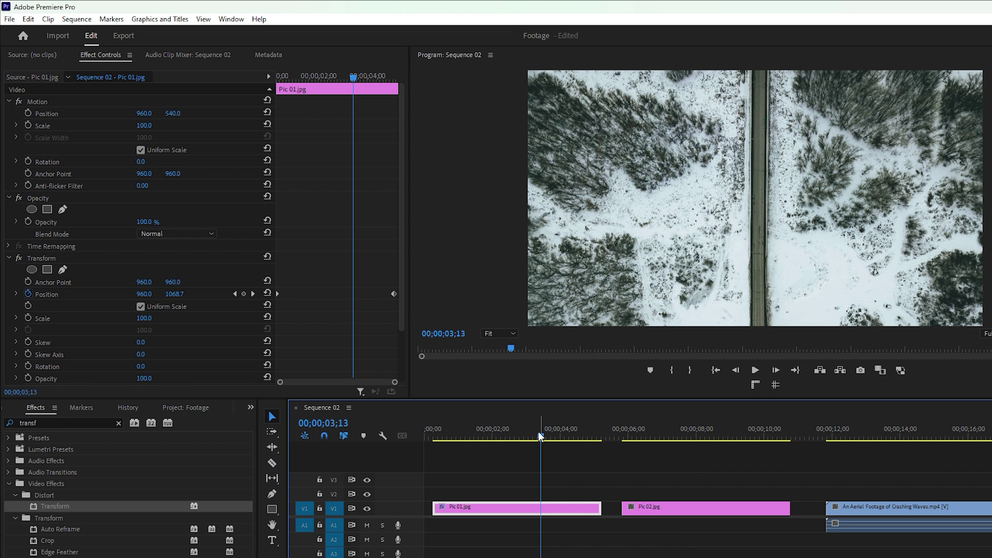
left_click(41, 259)
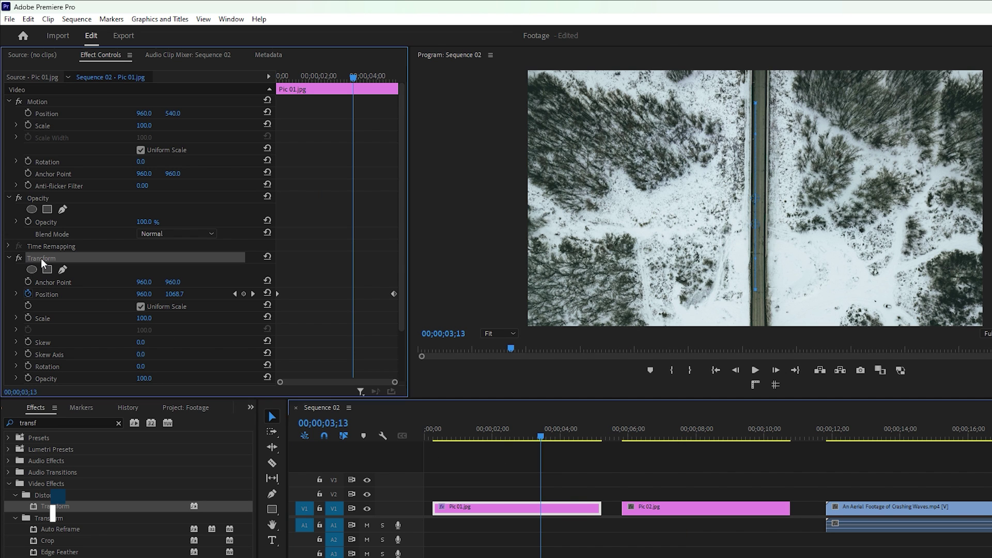
key("ctrl+c")
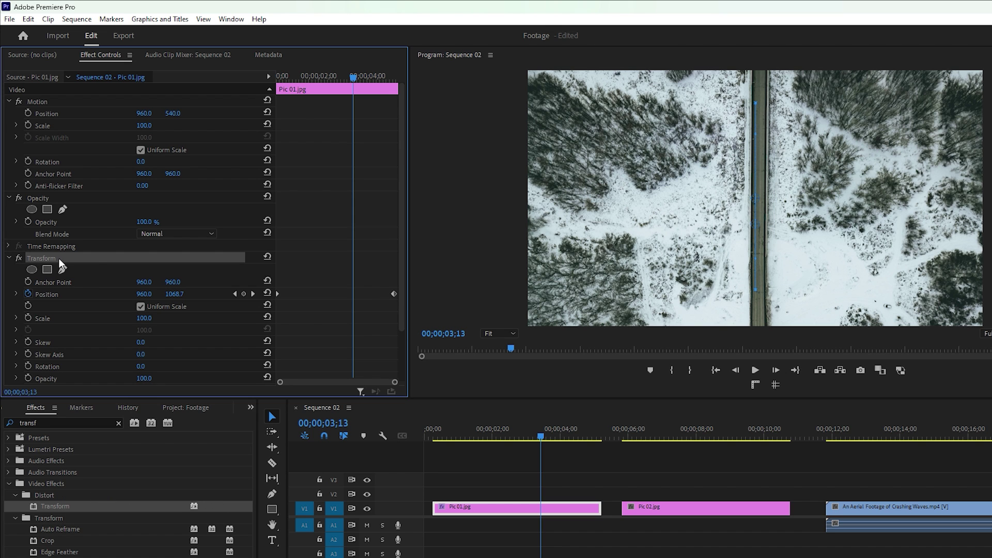
Step: Paste the Transform effect onto Pic 02.jpg and preview the forest clip's drift
left_click(698, 433)
left_click(710, 506)
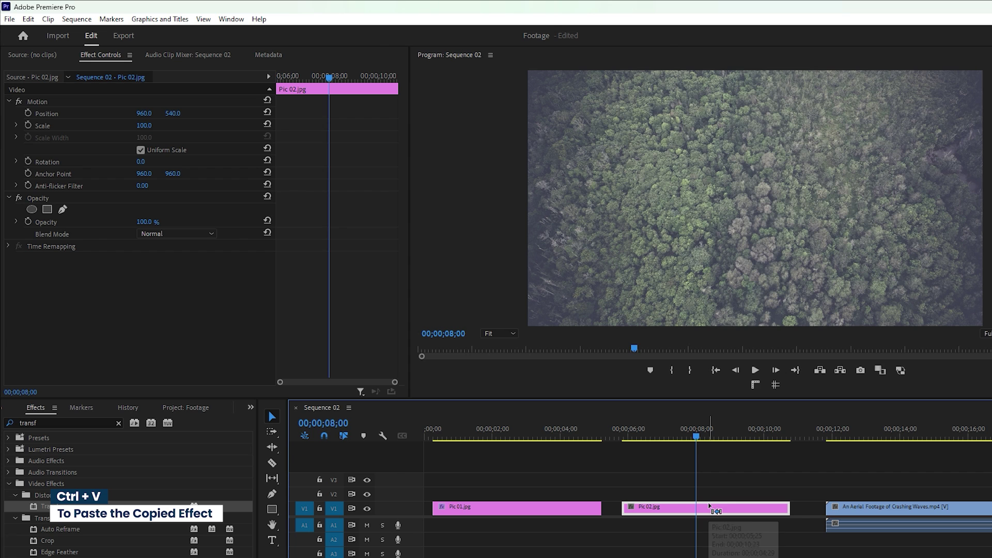
key("ctrl+v")
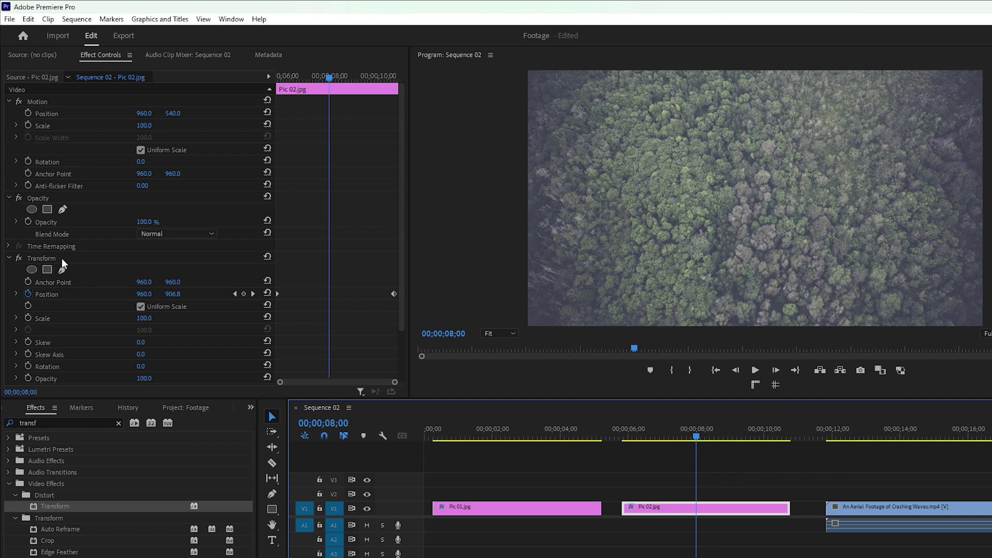
left_click(634, 439)
key("space")
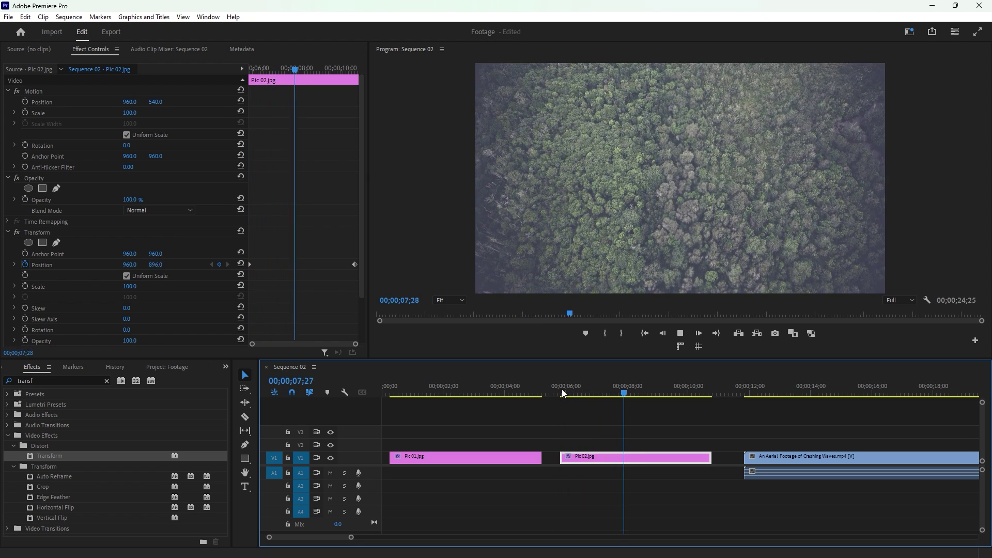
key("space")
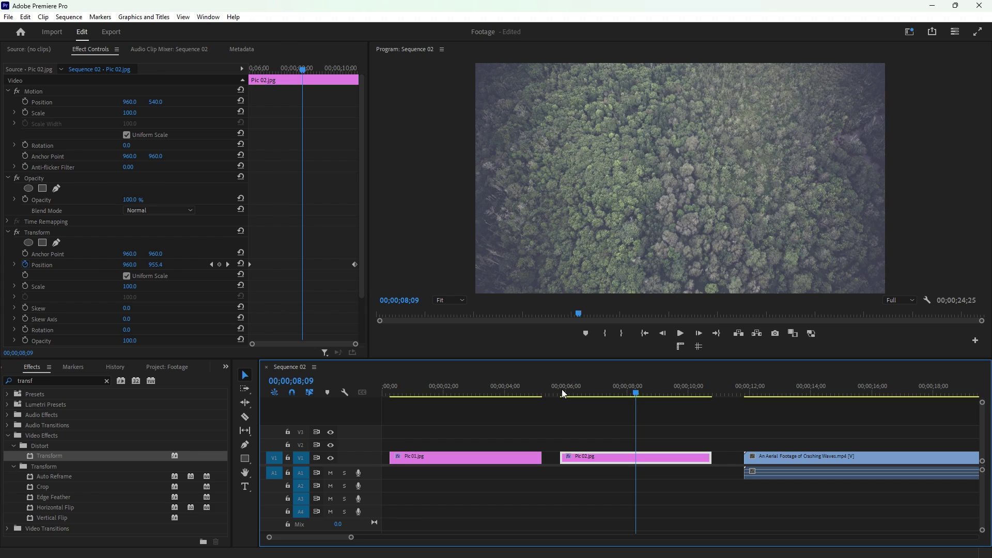
Step: Place Red Car Top View 01.png from the Footage bin on V2 above Pic 01.jpg
left_click(459, 389)
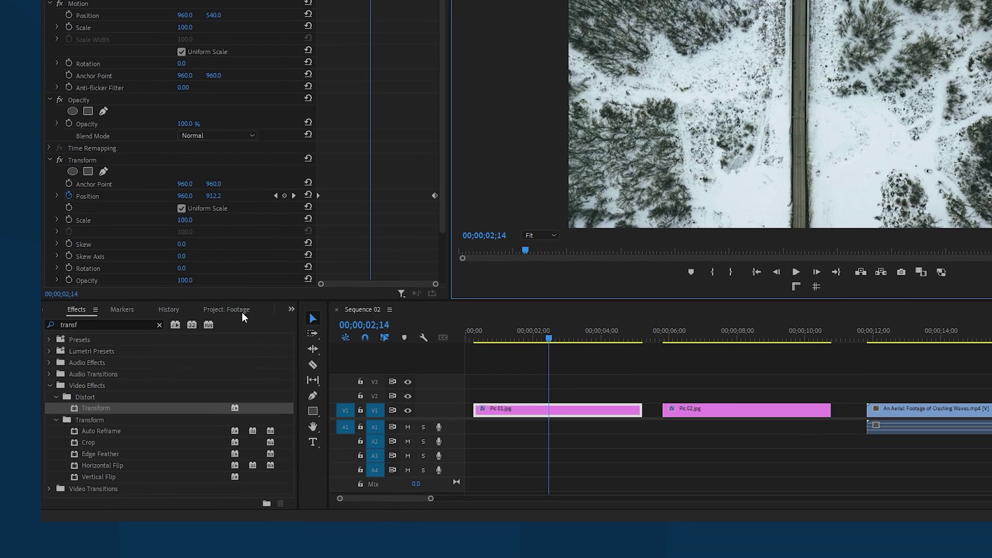
left_click(237, 311)
double_click(110, 392)
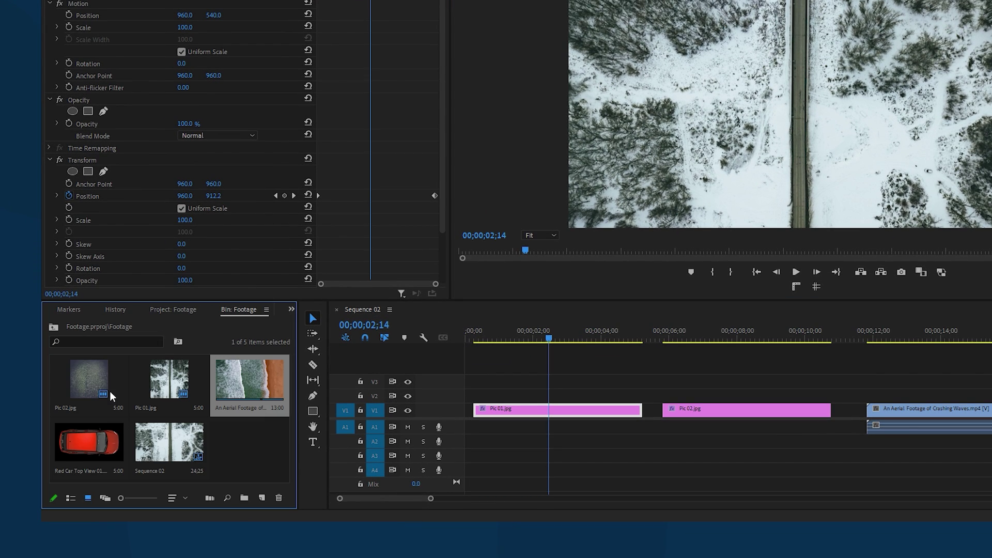
left_click_drag(102, 442, 454, 383)
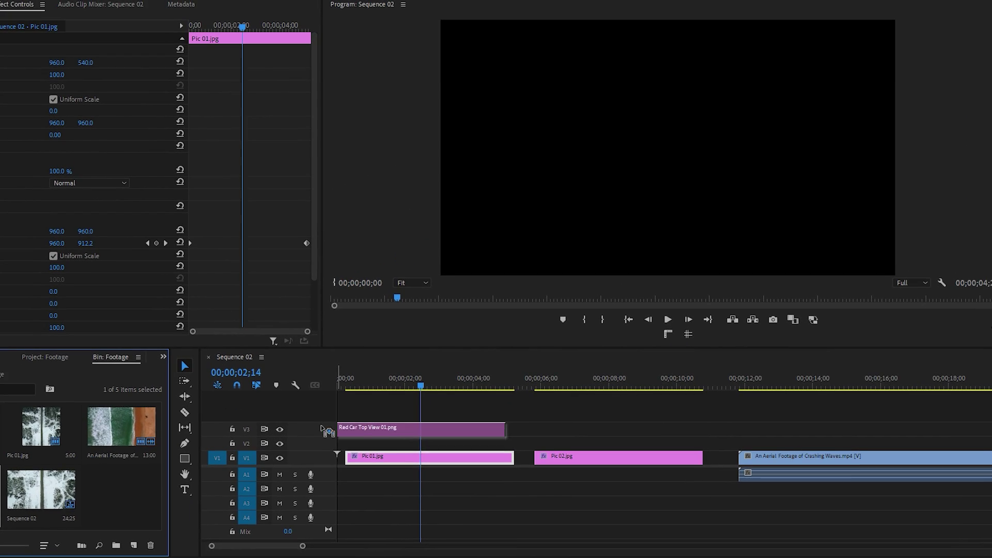
left_click_drag(326, 431, 334, 443)
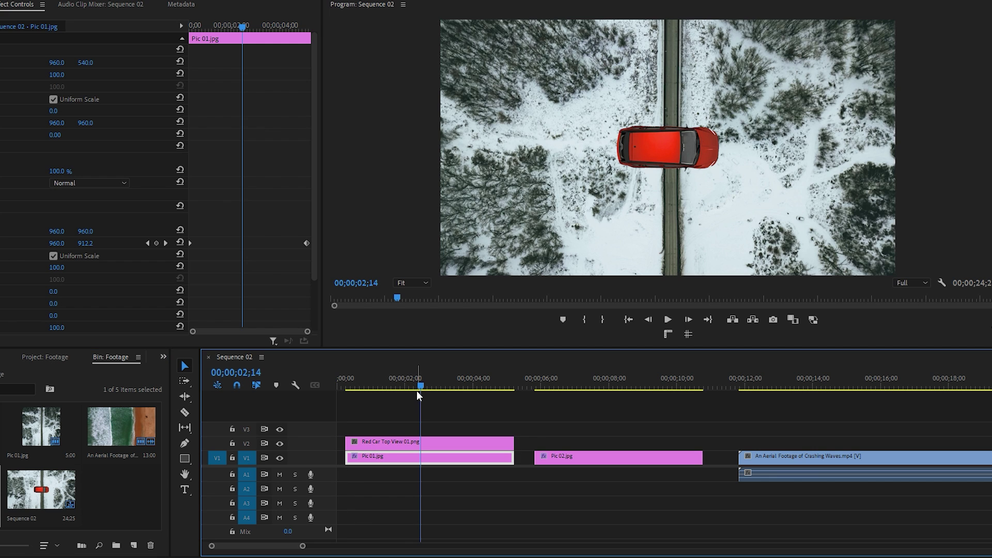
Step: Rotate the red car clip to -92° and scale it to 19
left_click(412, 439)
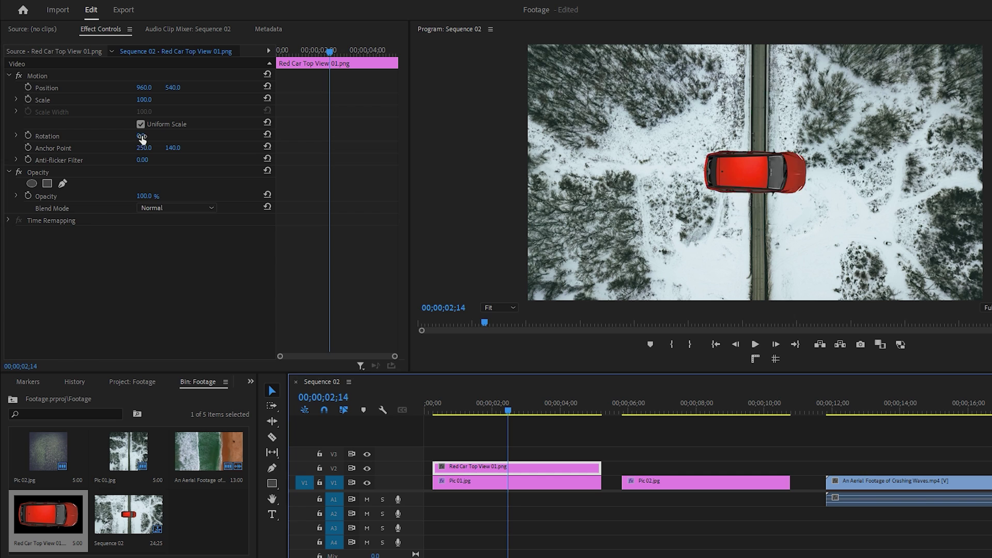
left_click_drag(142, 140, 95, 138)
left_click_drag(145, 99, 105, 99)
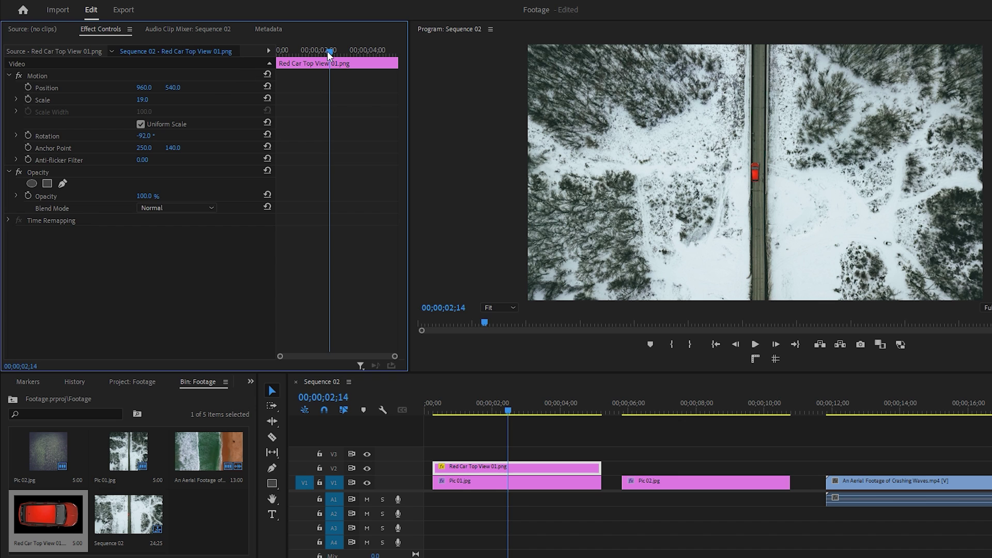
Step: Set a starting Position keyframe with the car low on the road at 970, 792
left_click_drag(329, 51, 271, 58)
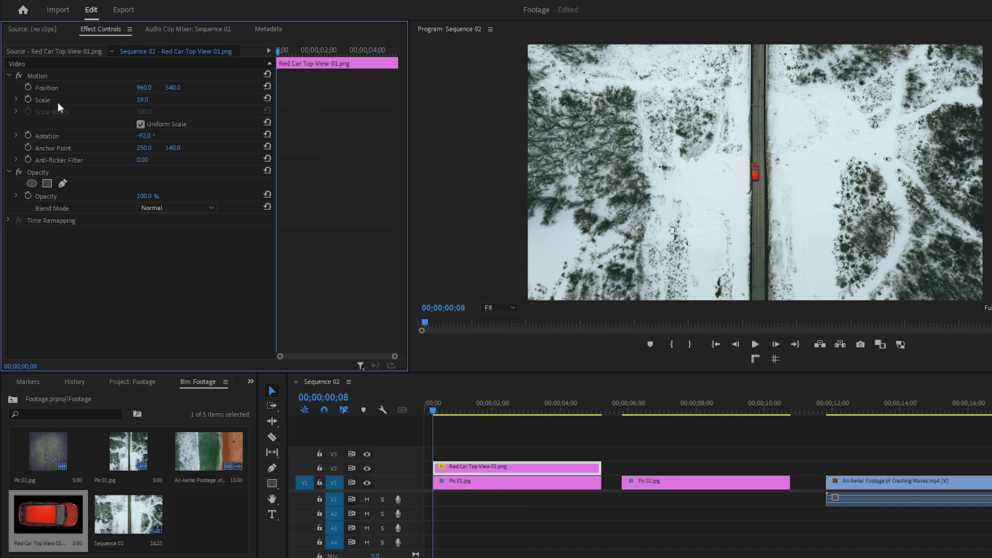
left_click(29, 88)
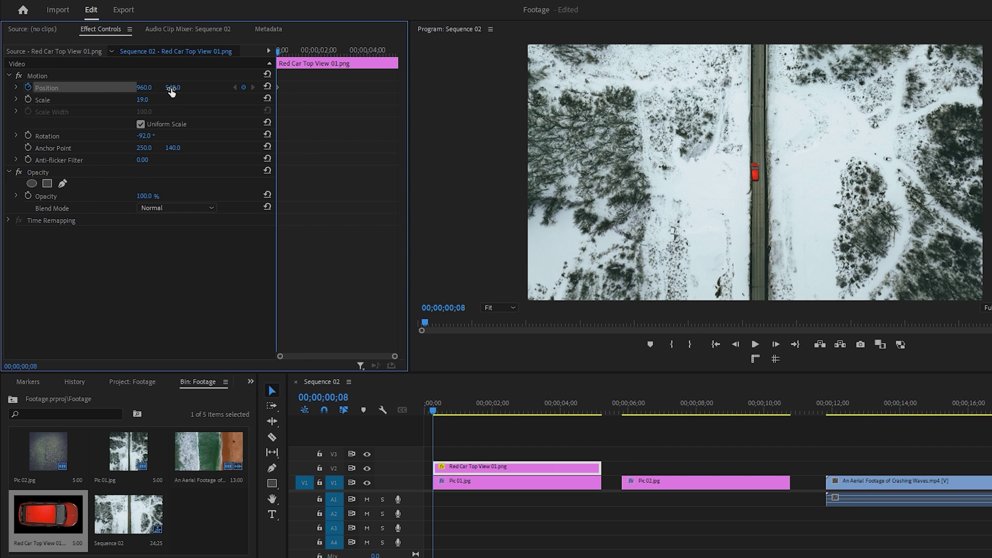
left_click_drag(173, 87, 227, 88)
left_click_drag(145, 87, 149, 89)
Step: Add an end Position keyframe at 981, 343 and preview the car driving
left_click_drag(275, 59, 394, 73)
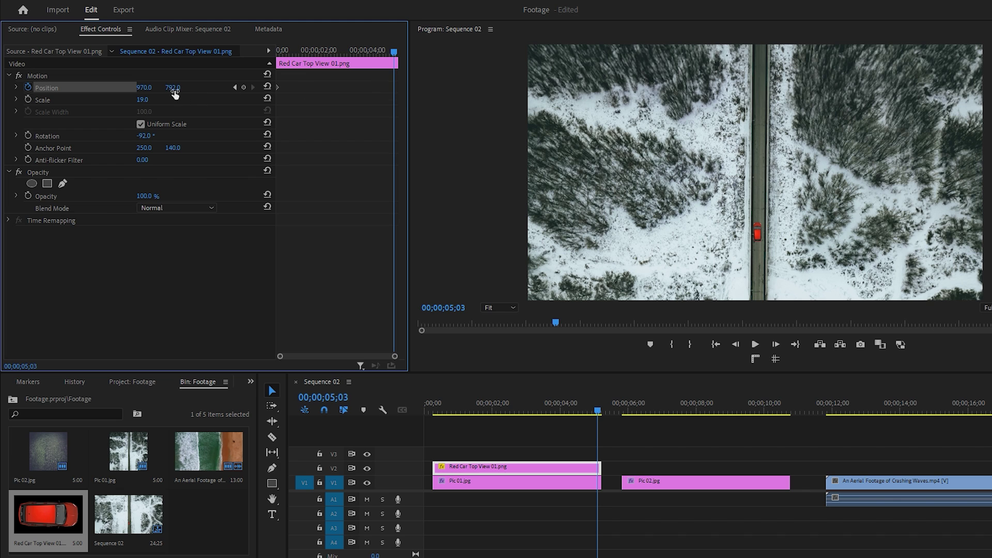
left_click_drag(173, 87, 109, 87)
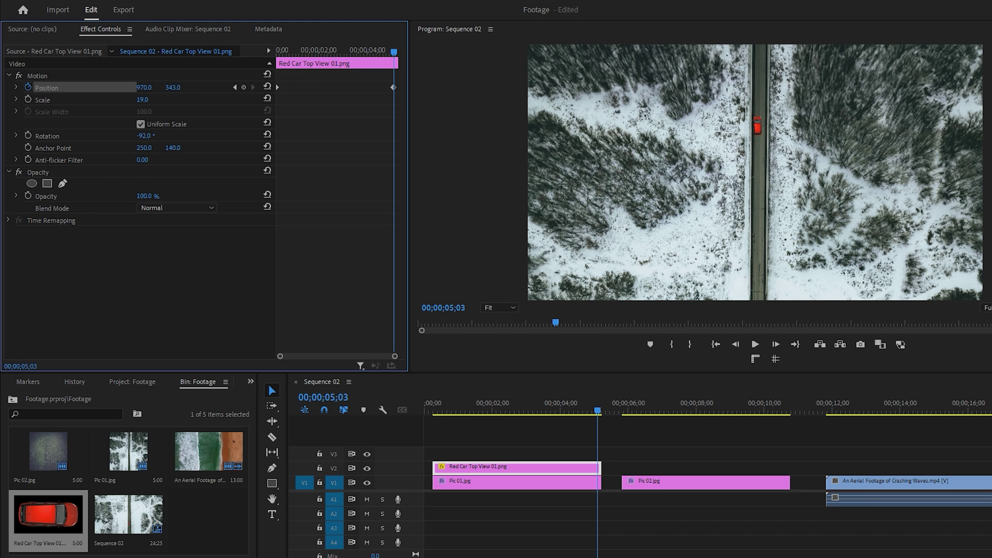
left_click_drag(172, 87, 150, 87)
left_click_drag(394, 56, 268, 56)
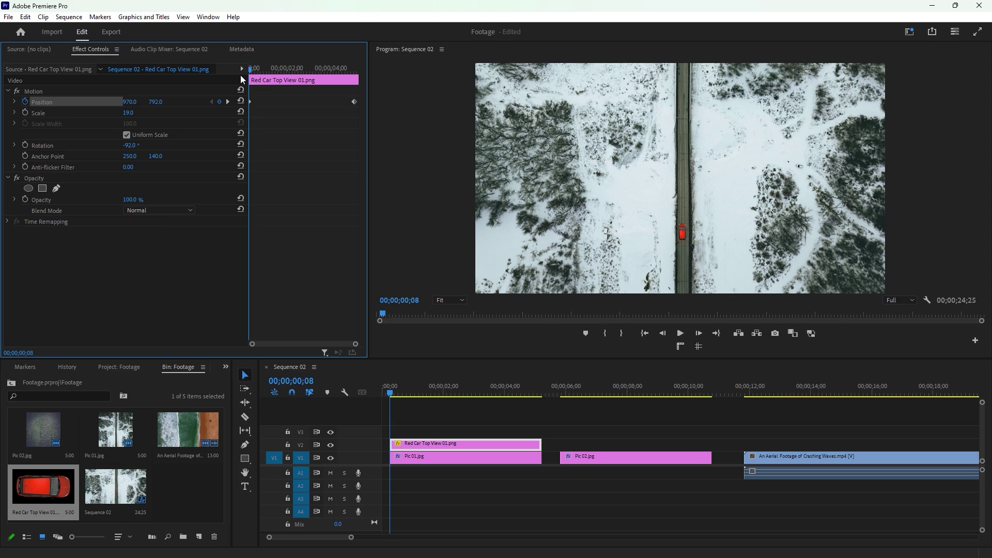
key("space")
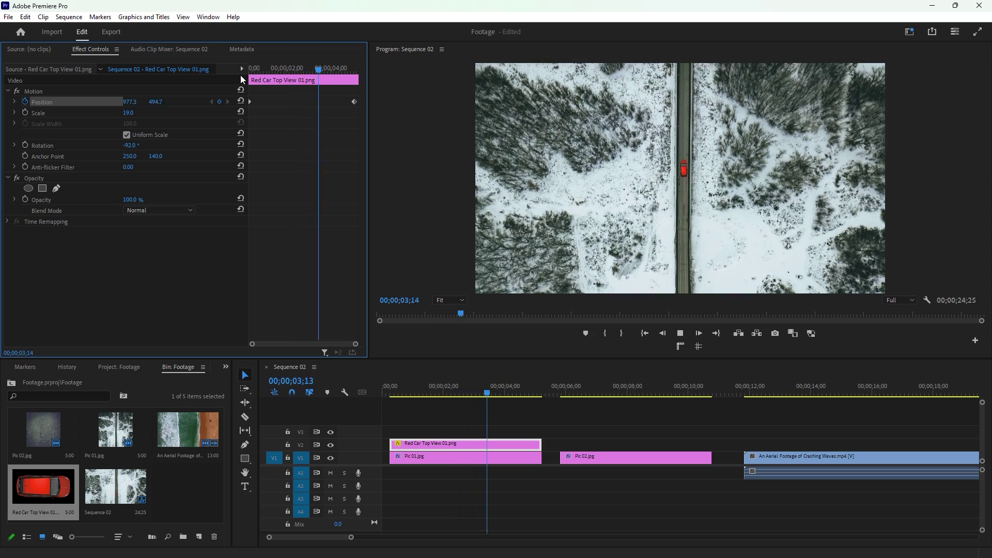
key("space")
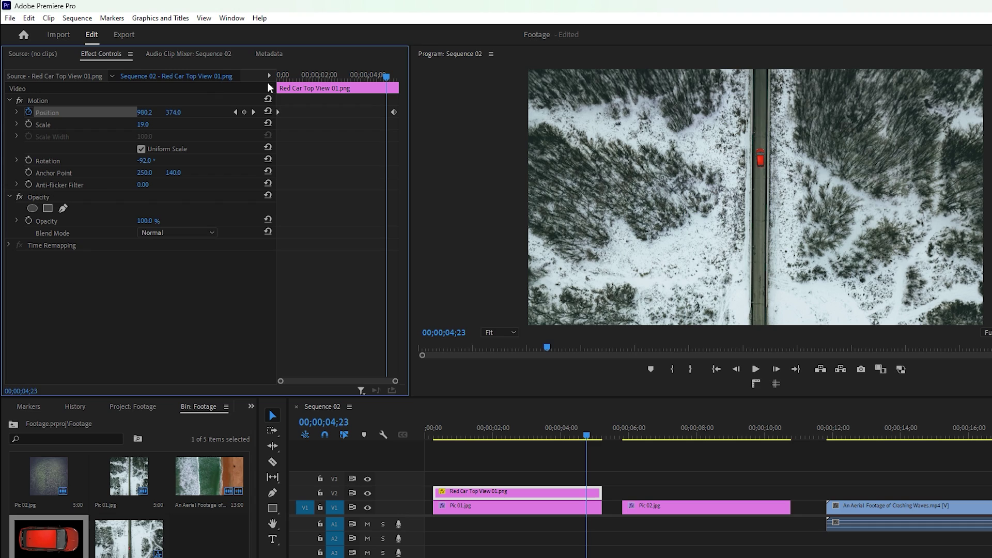
Step: In the Export video settings, enable Render at Maximum Depth and Use Maximum Render Quality
left_click(133, 36)
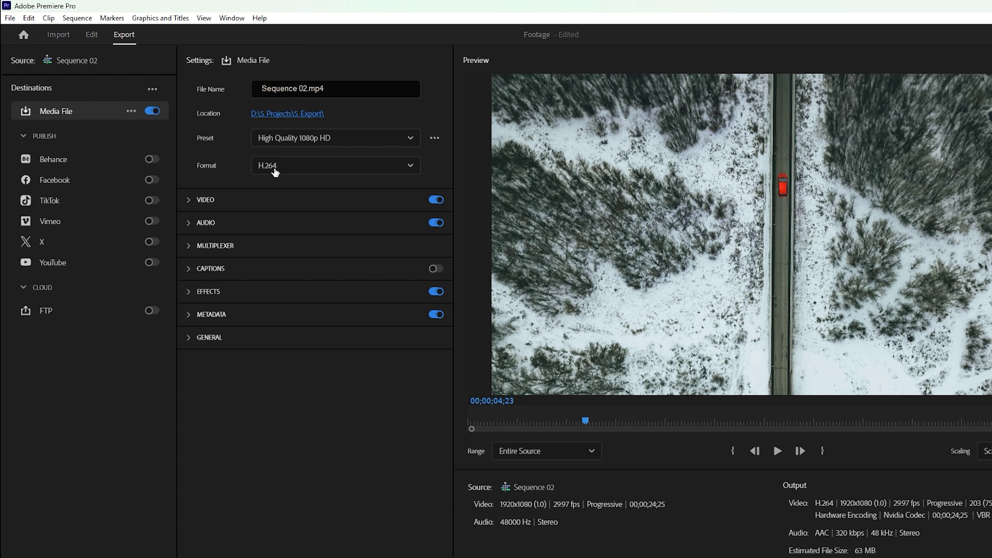
left_click(193, 202)
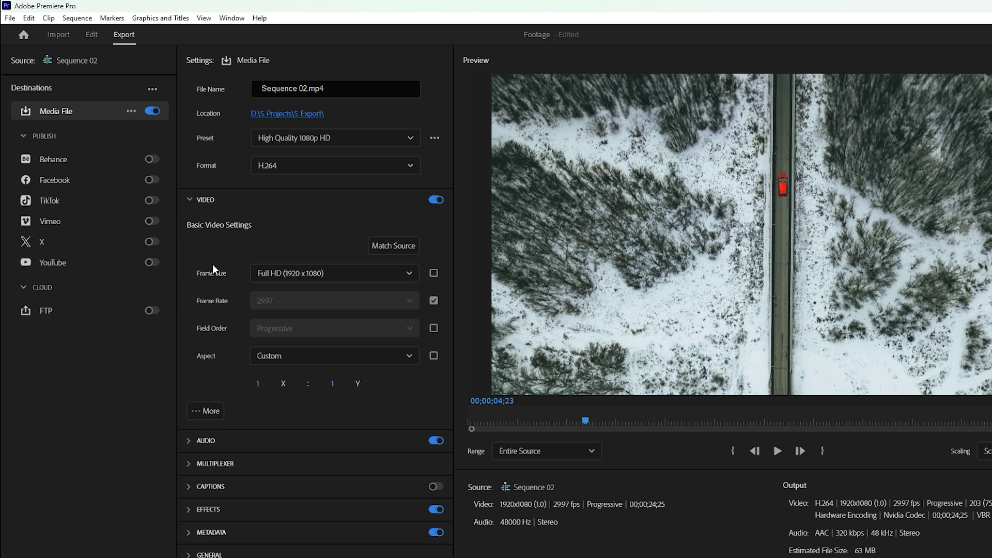
left_click(211, 410)
left_click(199, 438)
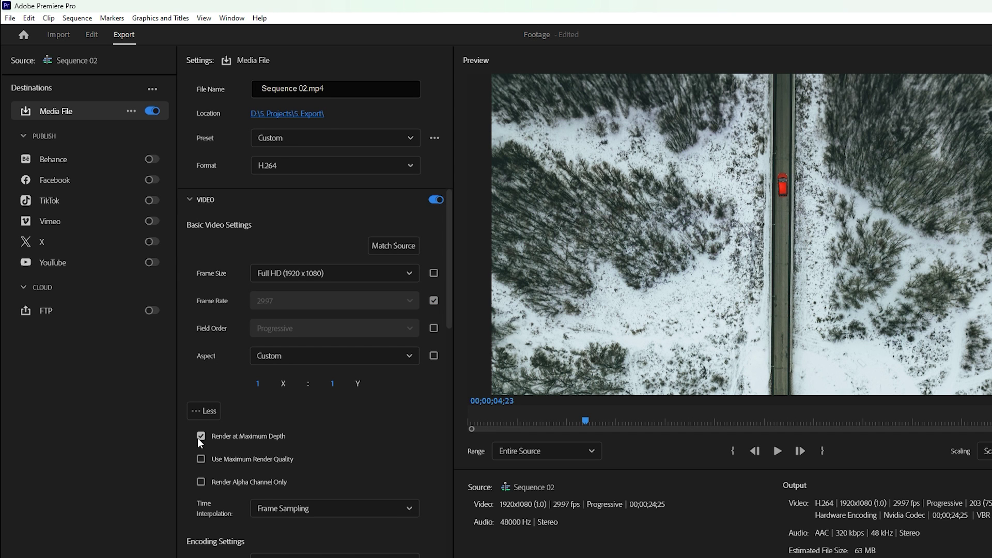
left_click(201, 460)
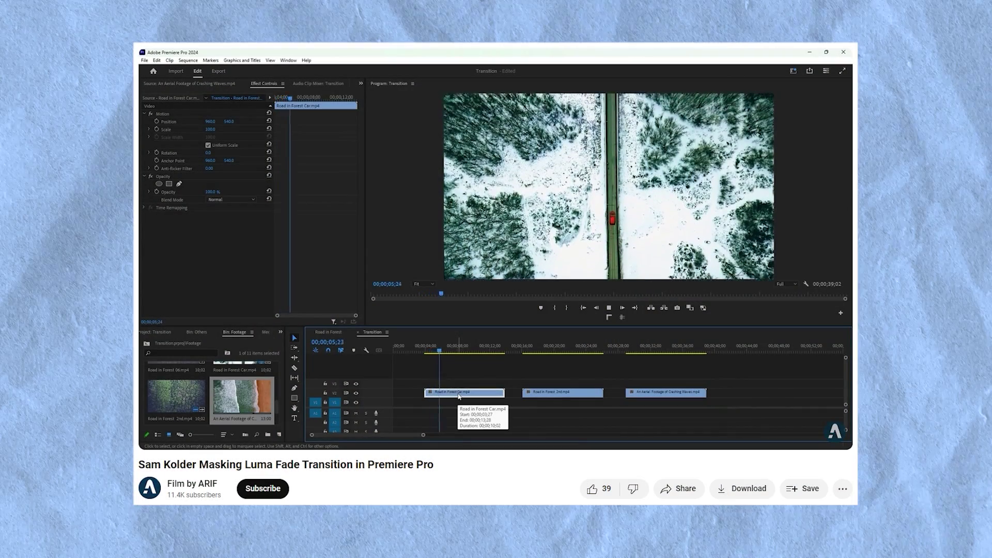
Step: Bring up the related tutorial 'Sam Kolder Masking Luma Fade Transition in Premiere Pro' on YouTube
left_click(531, 350)
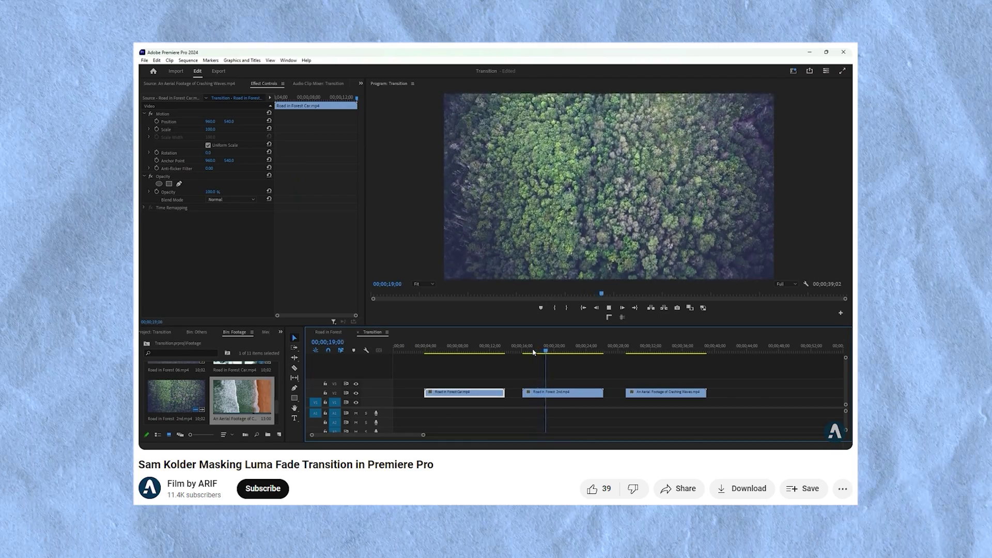
left_click(642, 352)
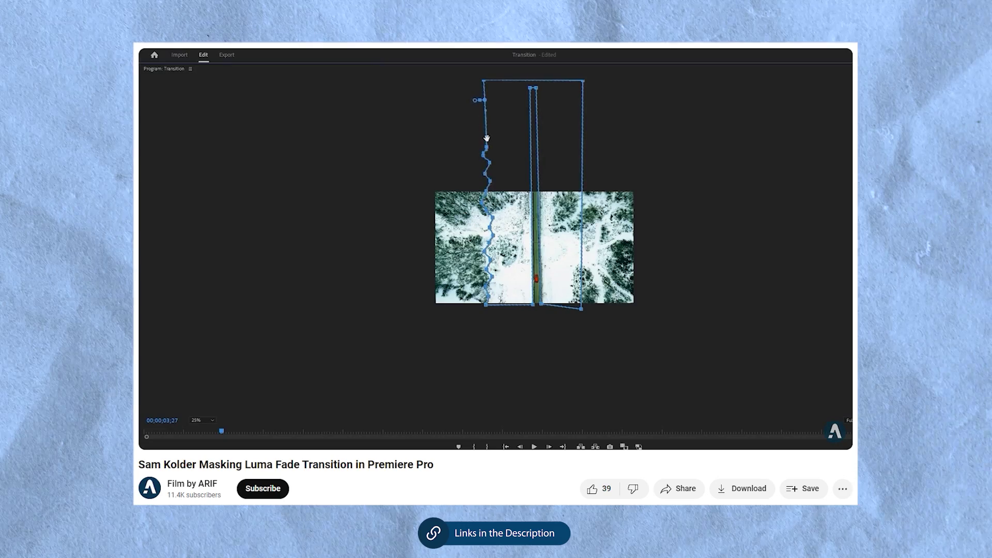
left_click(489, 140)
left_click(486, 132)
left_click(485, 123)
left_click(488, 113)
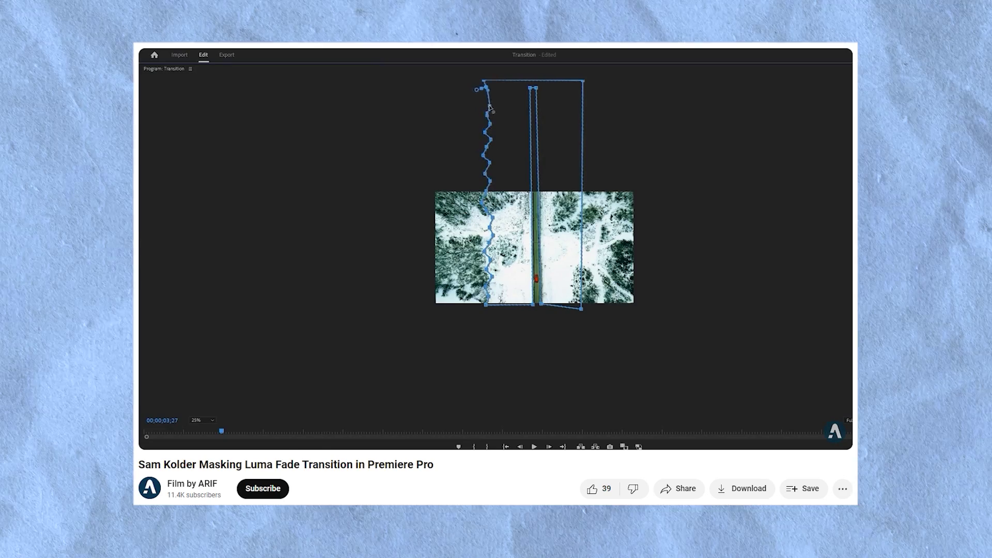